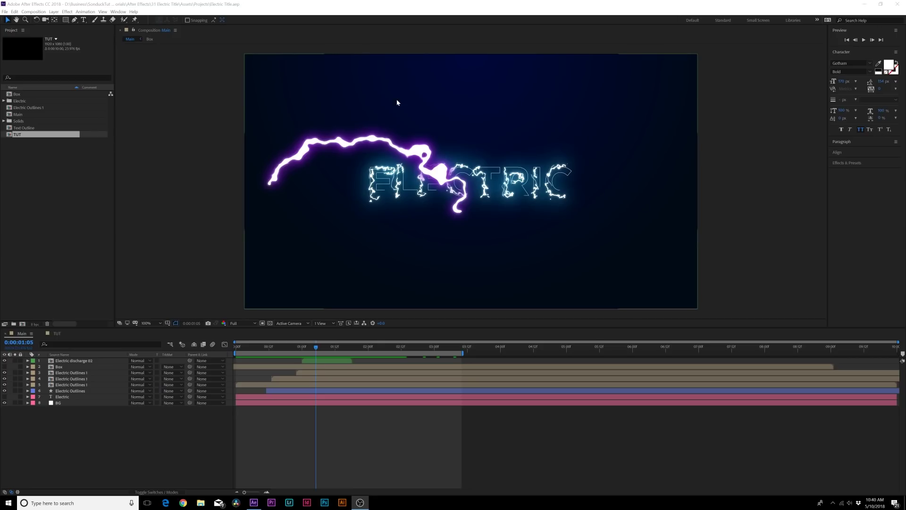
Browse the VideoHive 140 Flash FX Elements page down to its Electric elements section.
mouse_move(316, 348)
mouse_down()
mouse_move(343, 351)
mouse_move(308, 353)
mouse_move(326, 354)
mouse_up()
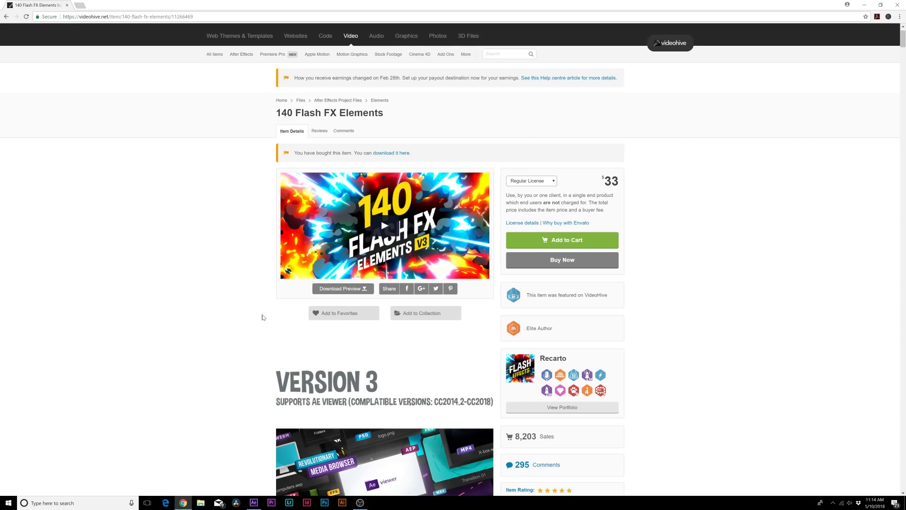
scroll(263, 317, down, 20)
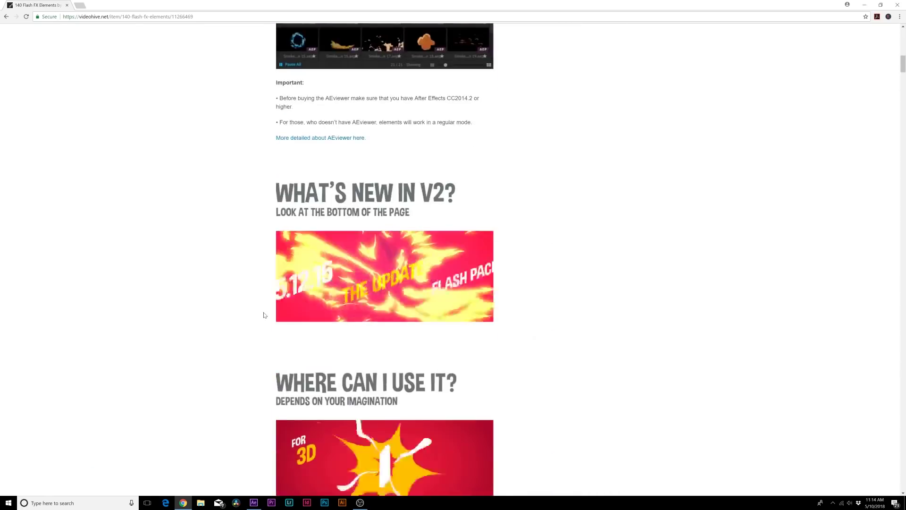
scroll(265, 313, down, 8)
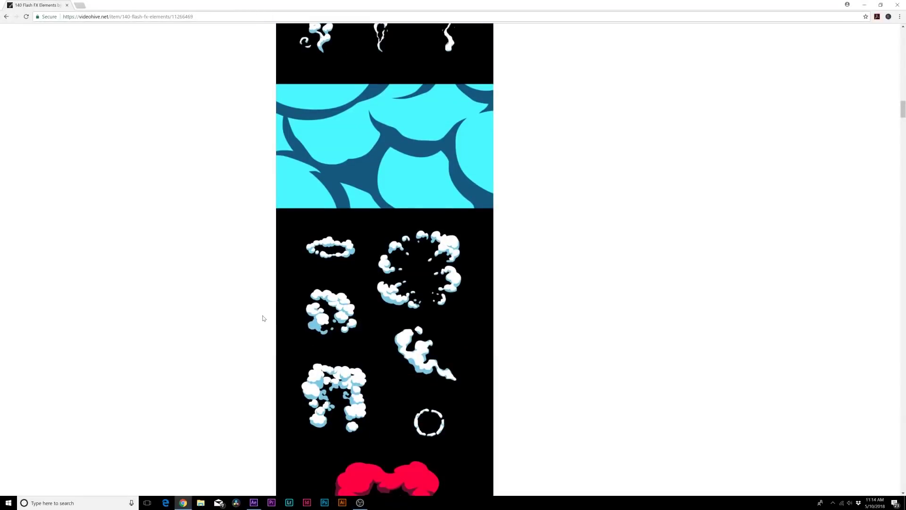
scroll(263, 317, down, 6)
scroll(263, 315, up, 5)
scroll(265, 314, down, 11)
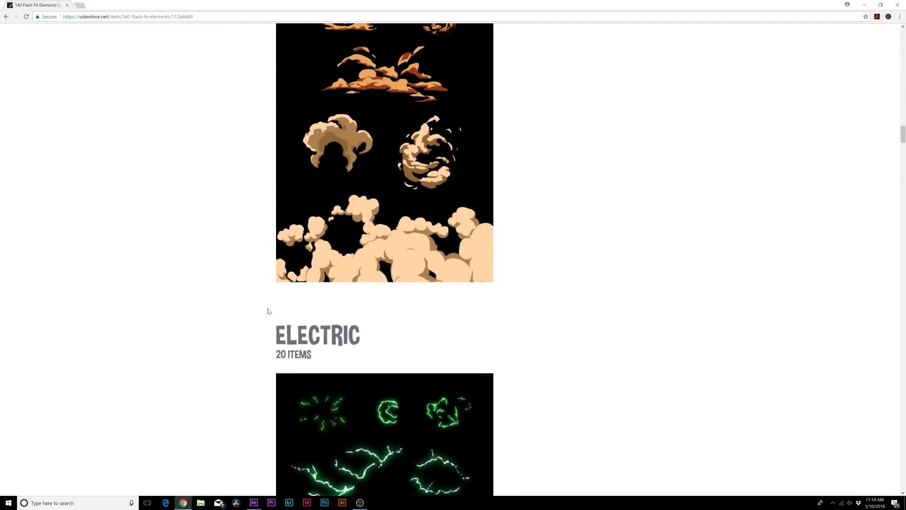
scroll(267, 310, down, 5)
scroll(269, 310, up, 5)
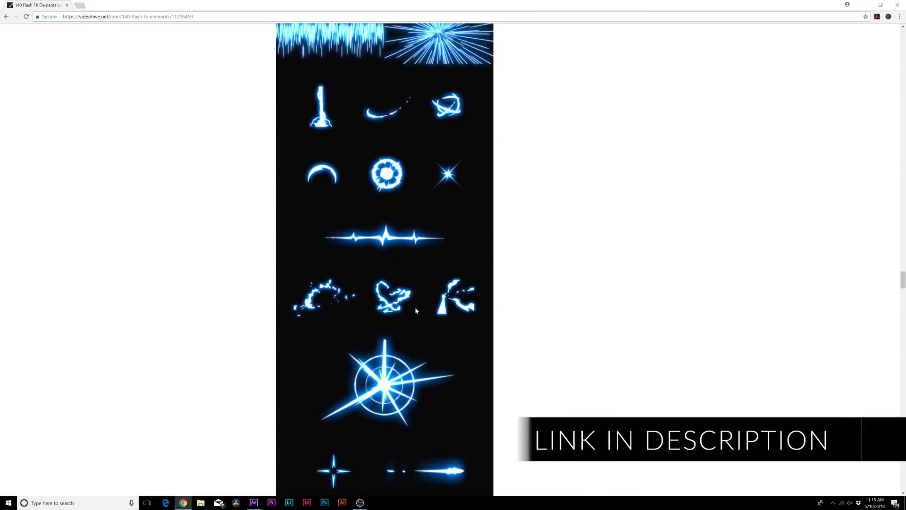
drag(902, 269, 889, 44)
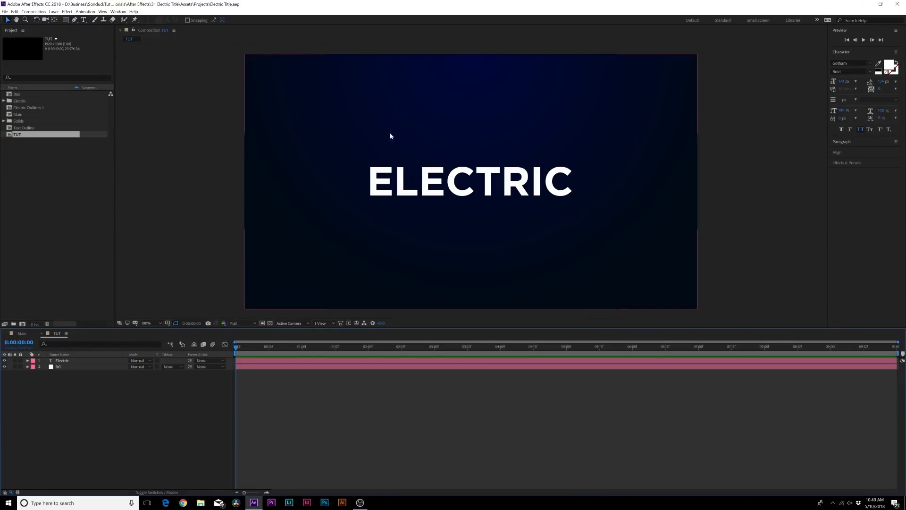
Swap fill and stroke on the Electric text layer for a thin white, unfilled outline.
click(380, 189)
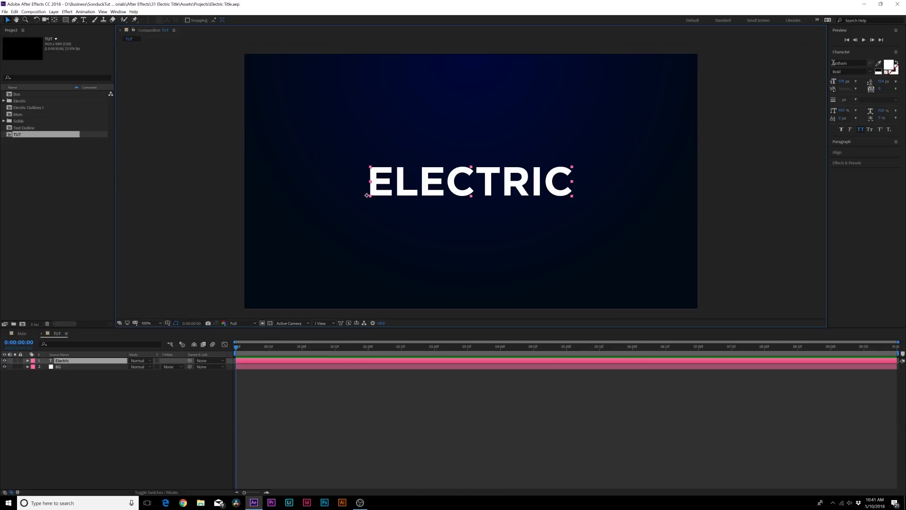
click(895, 65)
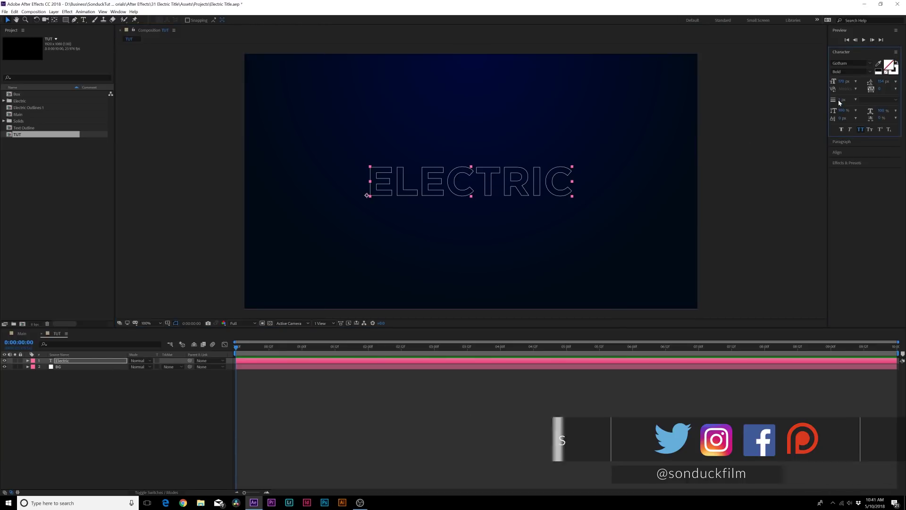
mouse_move(840, 100)
mouse_down()
mouse_move(857, 100)
mouse_move(841, 99)
mouse_up()
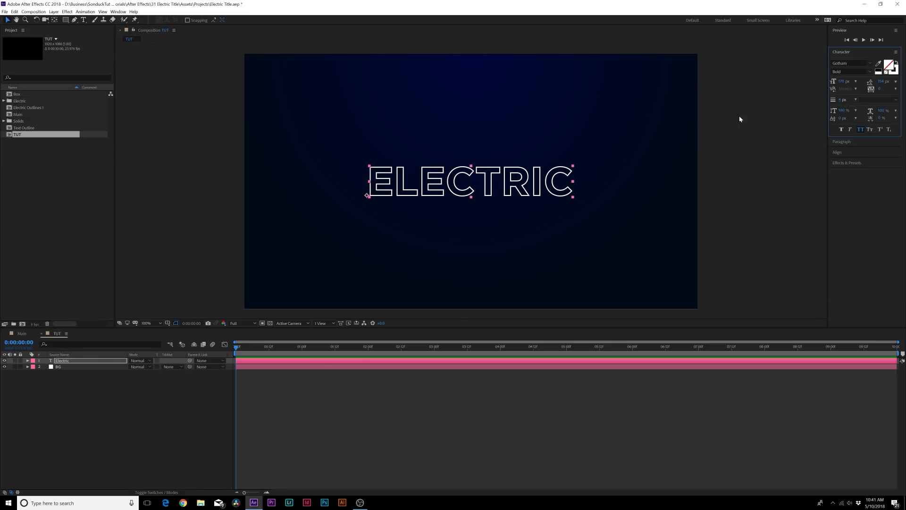
click(80, 439)
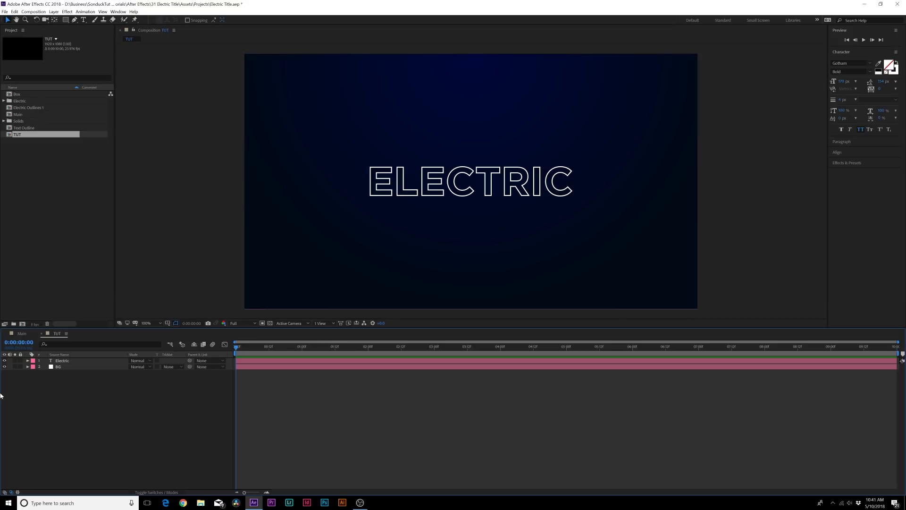
click(59, 360)
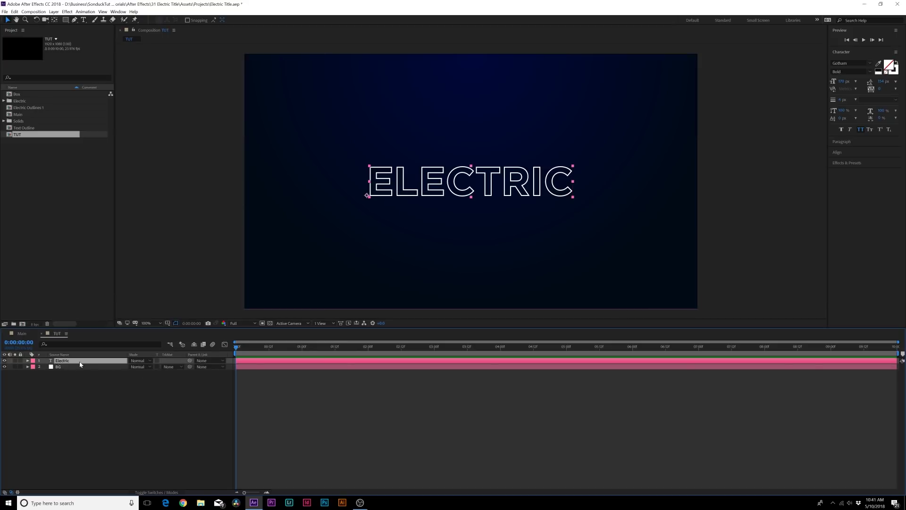
Create an Electric Outlines shape layer from the ELECTRIC text via Create Shapes from Text.
right_click(68, 363)
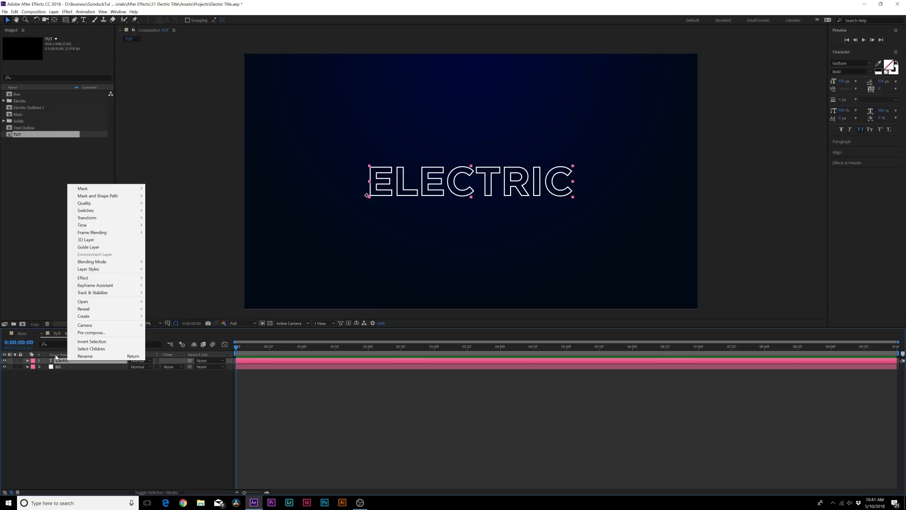
mouse_move(95, 315)
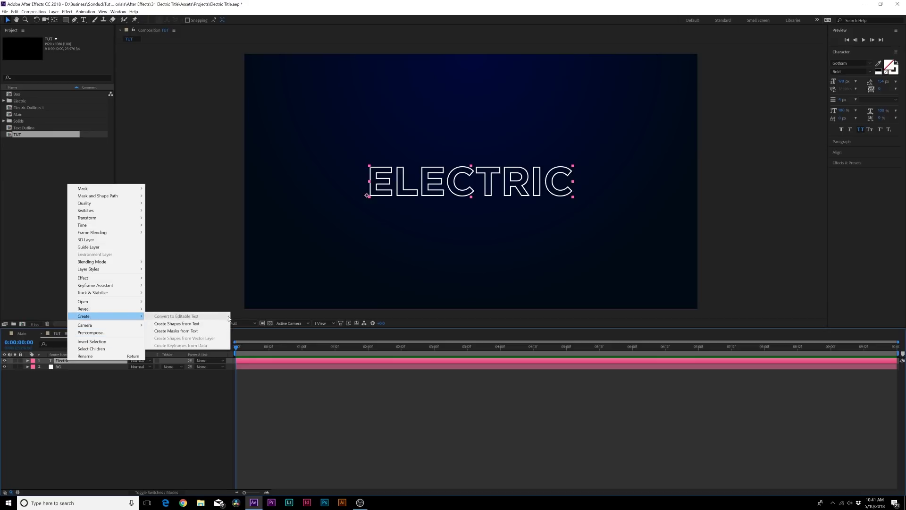
click(189, 324)
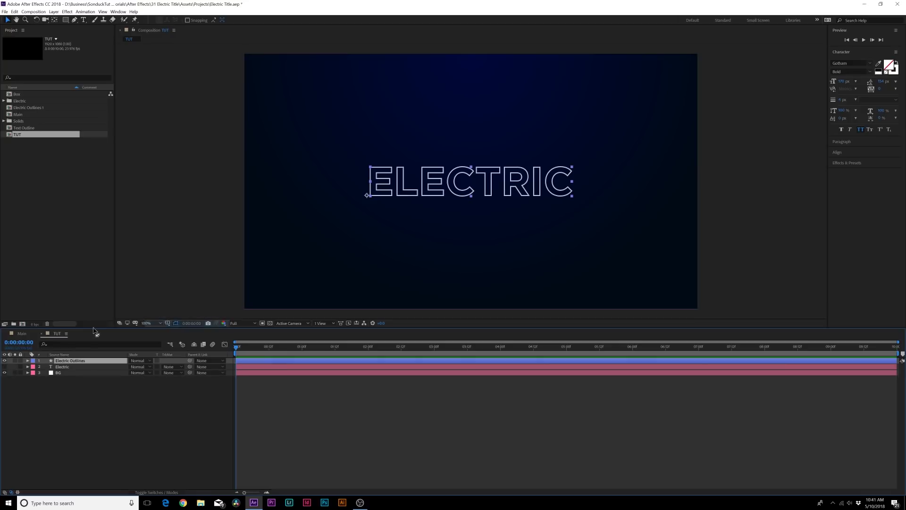
Expand the Electric Outlines layer and add Merge Paths 1 to its contents.
click(65, 367)
right_click(66, 367)
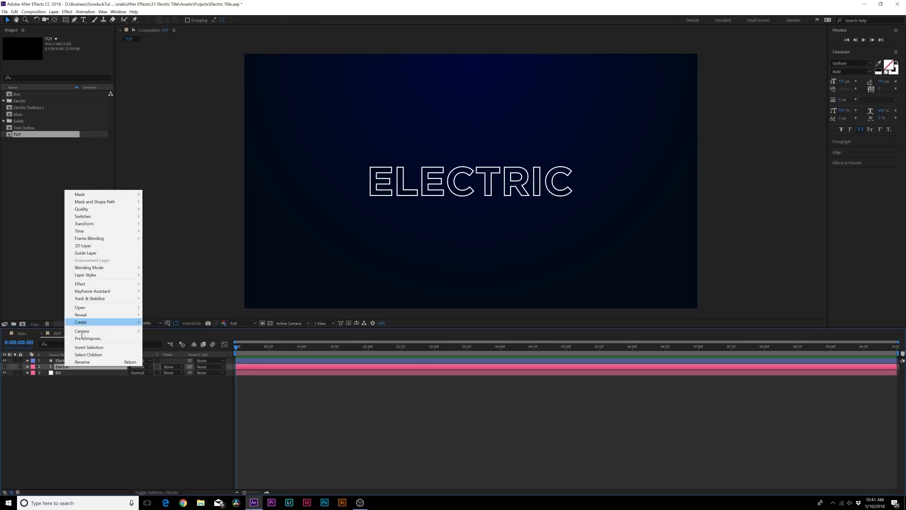
click(80, 439)
click(51, 361)
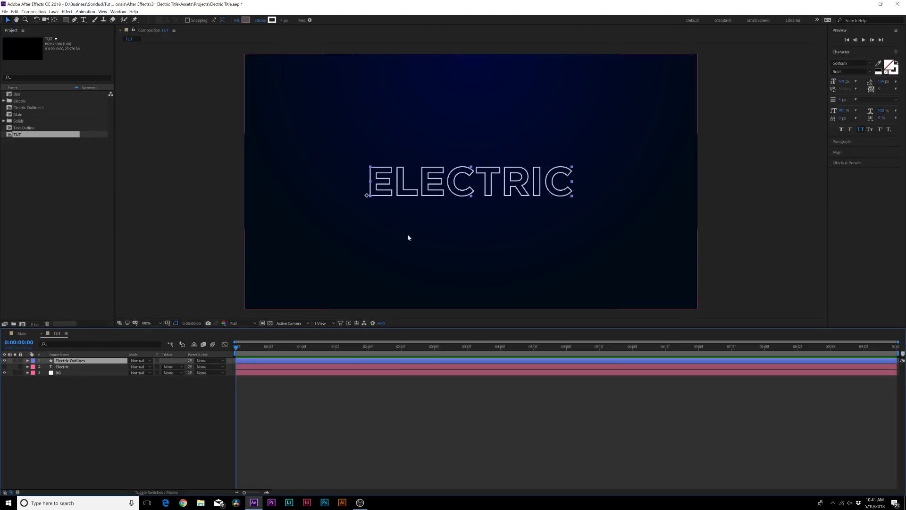
click(27, 361)
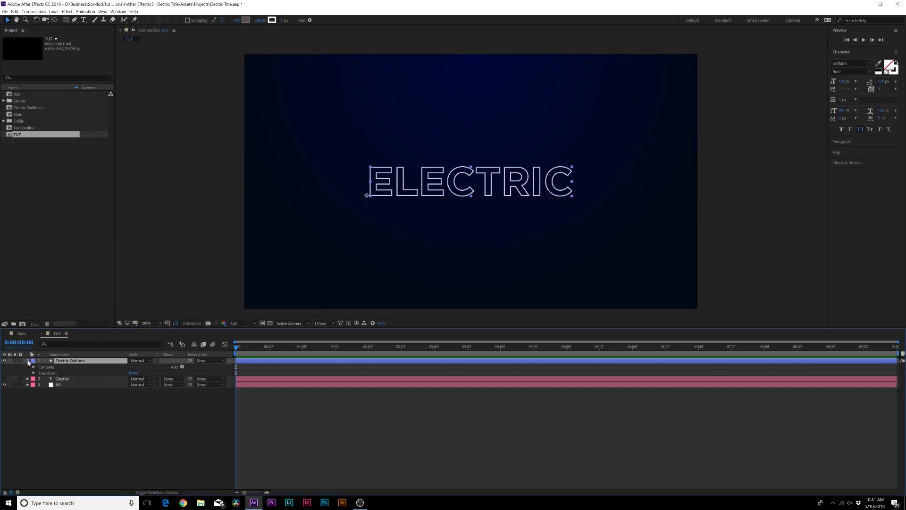
click(181, 367)
click(143, 322)
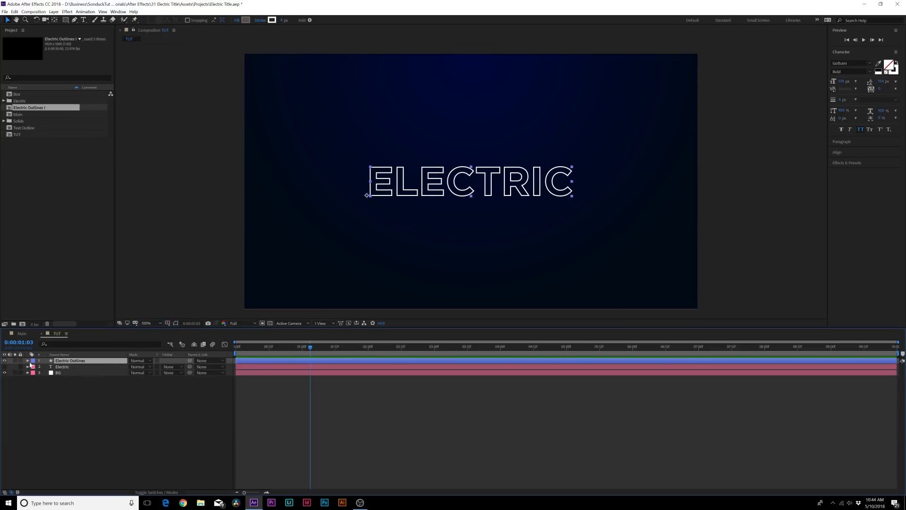
Add Trim Paths to Electric Outlines and keyframe its Start, moving the keyframe later.
click(27, 360)
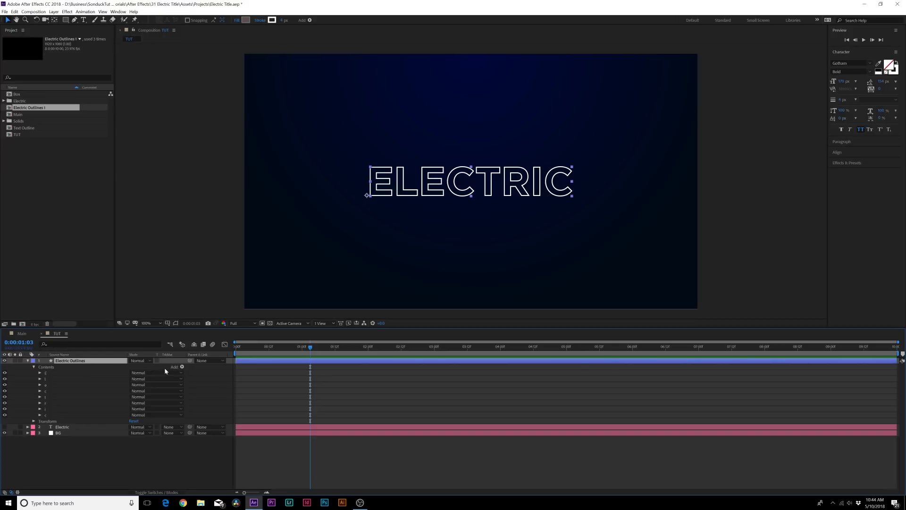
click(182, 367)
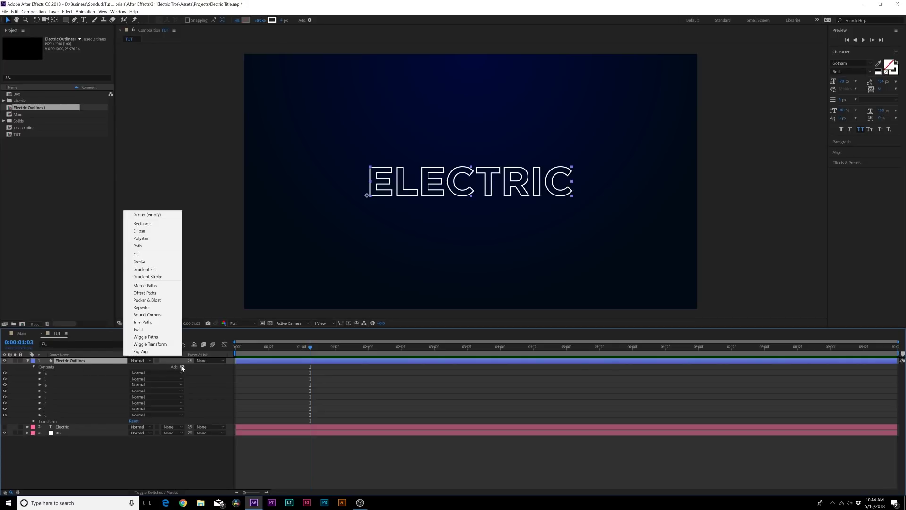
click(143, 323)
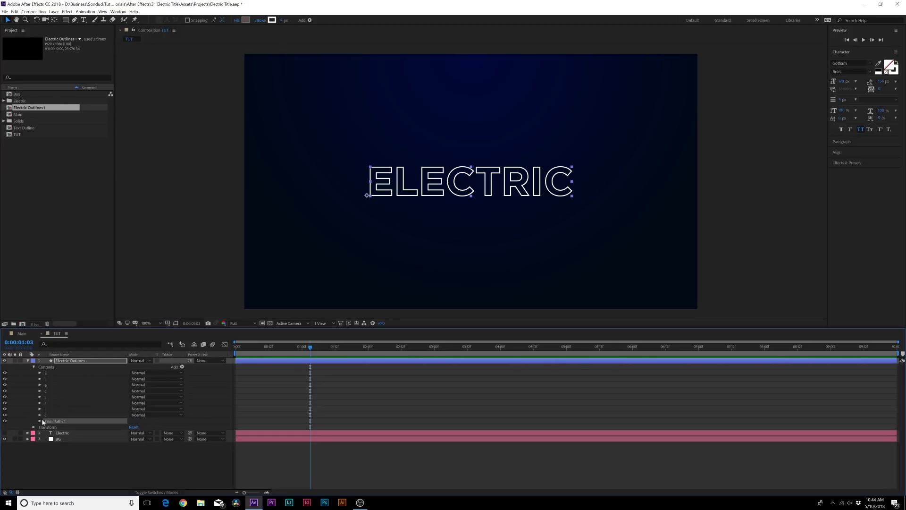
drag(245, 343, 236, 343)
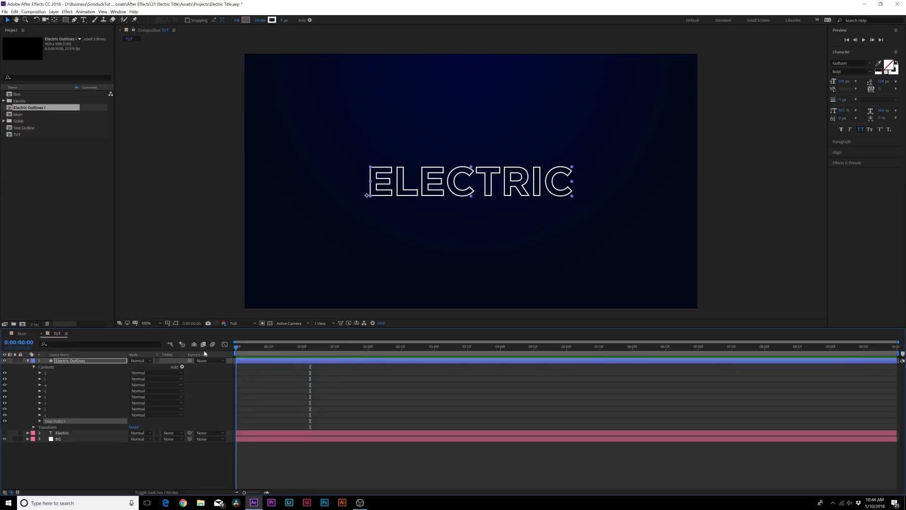
click(40, 421)
click(52, 427)
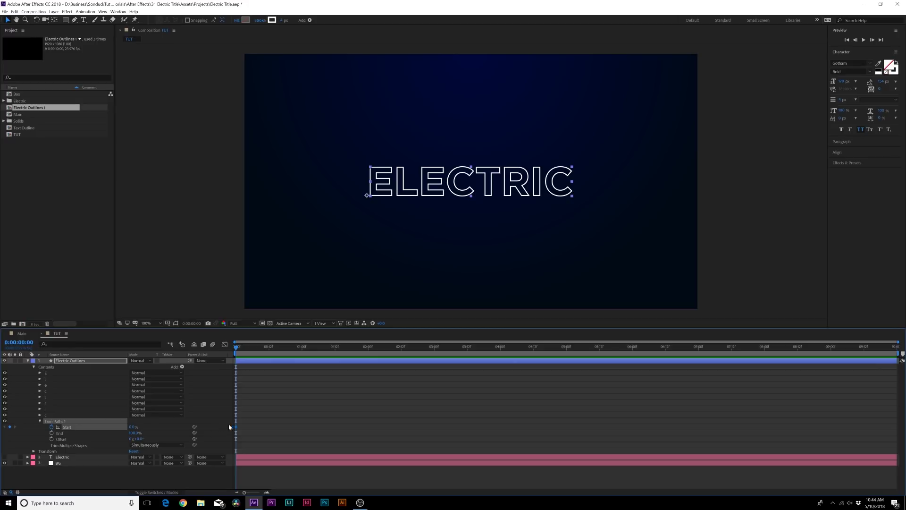
drag(236, 426, 342, 429)
Set Trim Start to 100% at the first frame and retime the draw-on, scrubbing to check.
click(132, 427)
text(100)
key(Return)
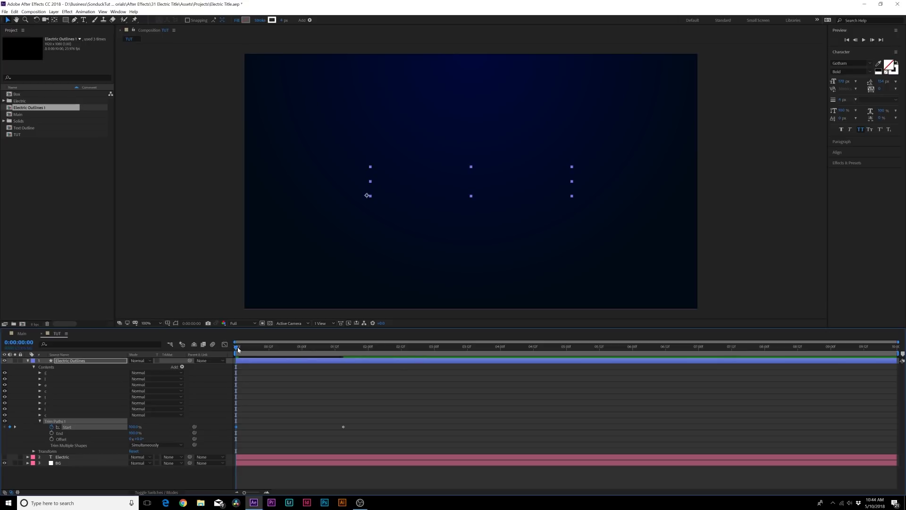
mouse_move(238, 348)
mouse_down()
mouse_move(352, 366)
mouse_move(260, 371)
mouse_move(361, 373)
mouse_up()
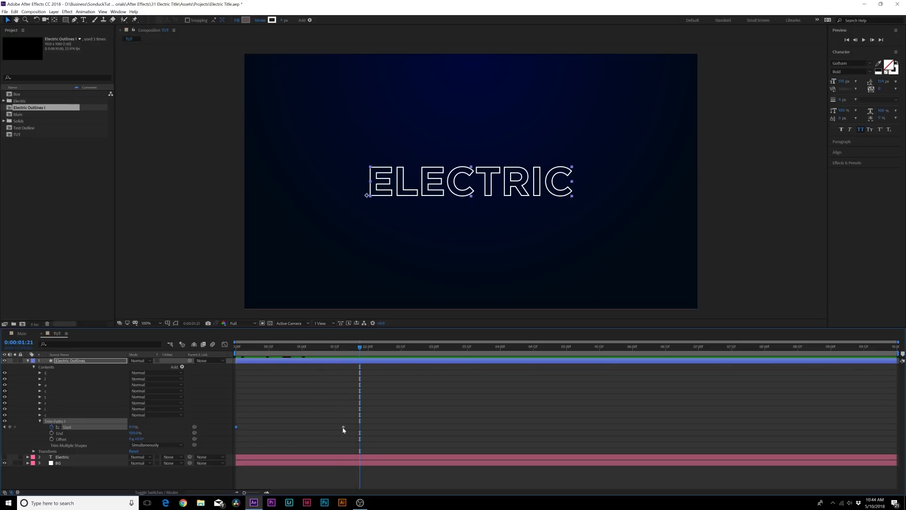
drag(343, 426, 354, 427)
click(285, 353)
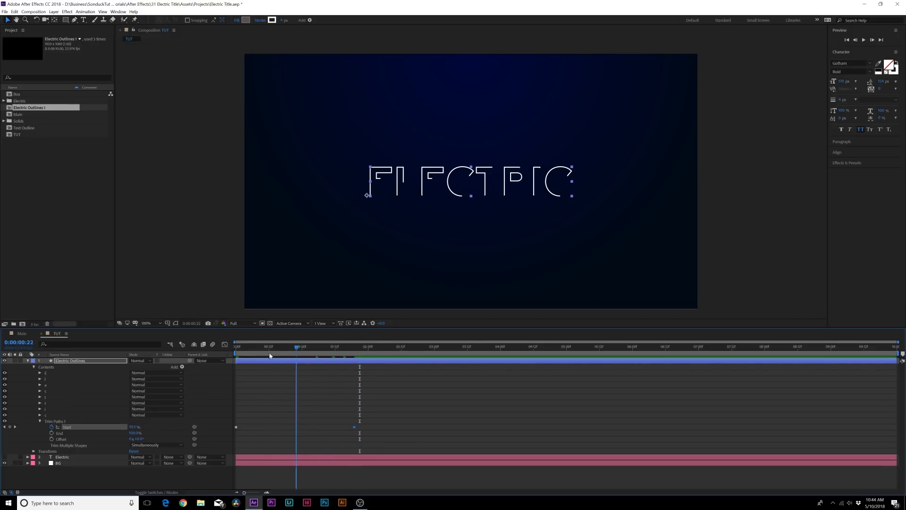
drag(261, 355, 236, 355)
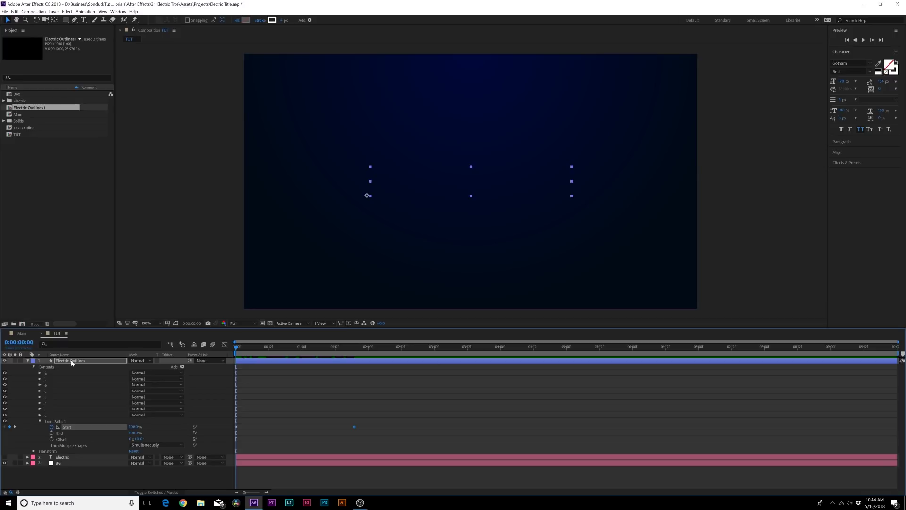
Duplicate Electric Outlines, move the original below the Electric text layer and hide it.
key(Return)
click(27, 361)
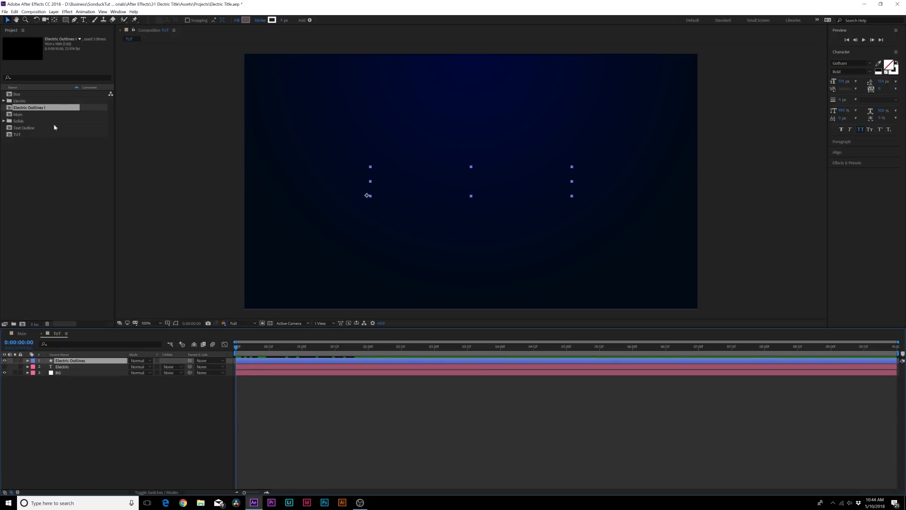
click(15, 13)
click(38, 98)
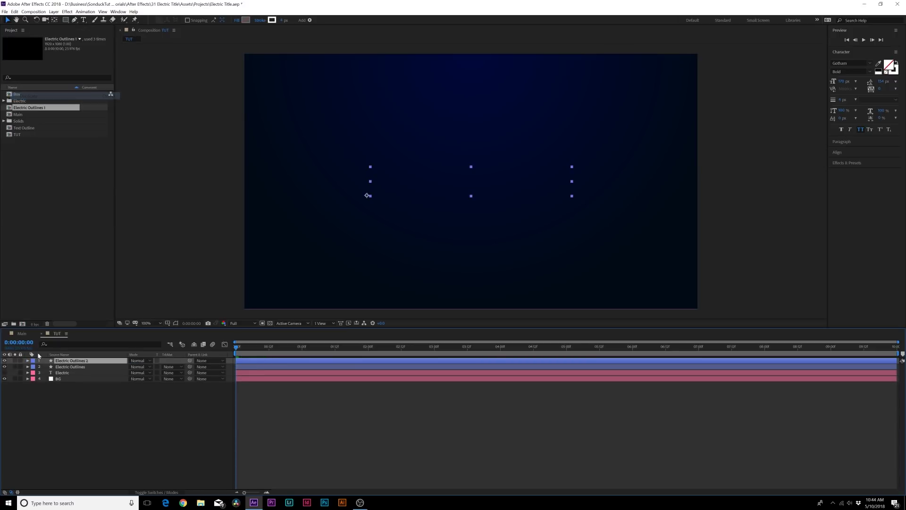
mouse_move(65, 369)
mouse_down()
mouse_move(73, 381)
mouse_move(60, 376)
mouse_up()
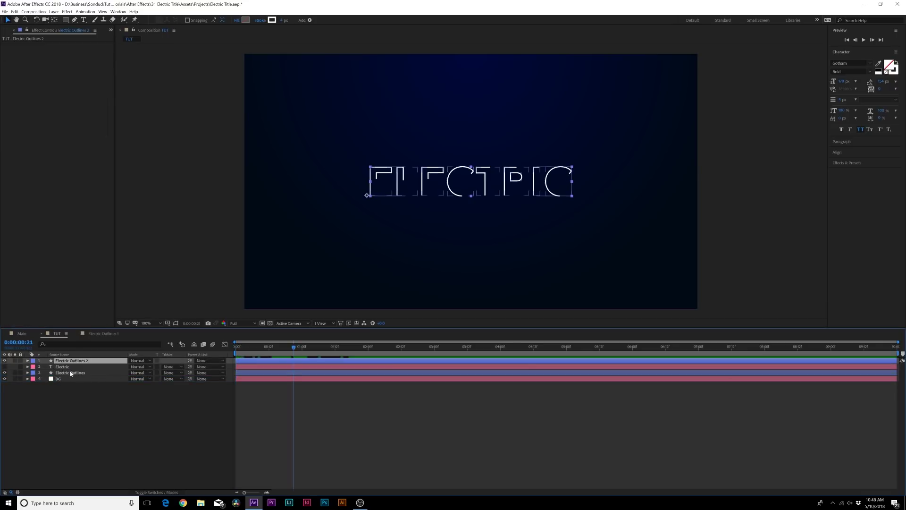
click(57, 374)
click(5, 372)
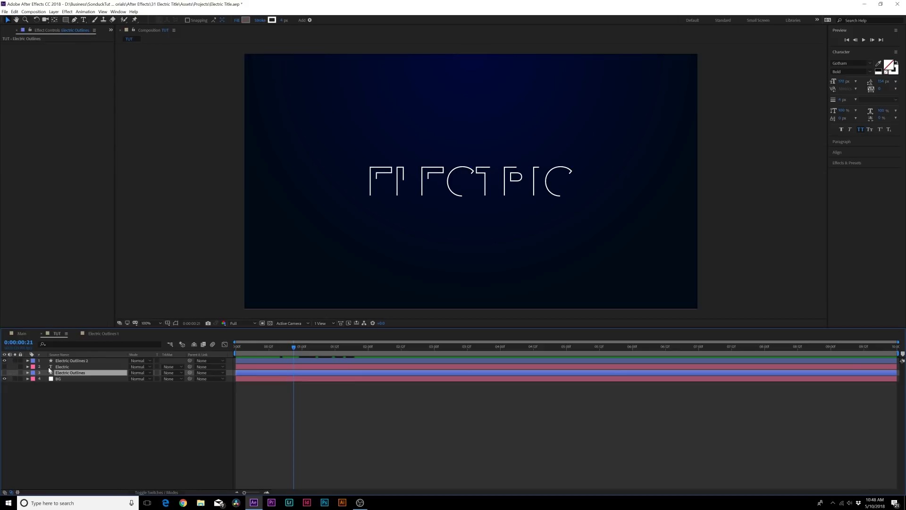
Add a Trim Paths End keyframe at 0:00:02:15 on Electric Outlines 2 and preview the streak.
click(37, 361)
click(28, 361)
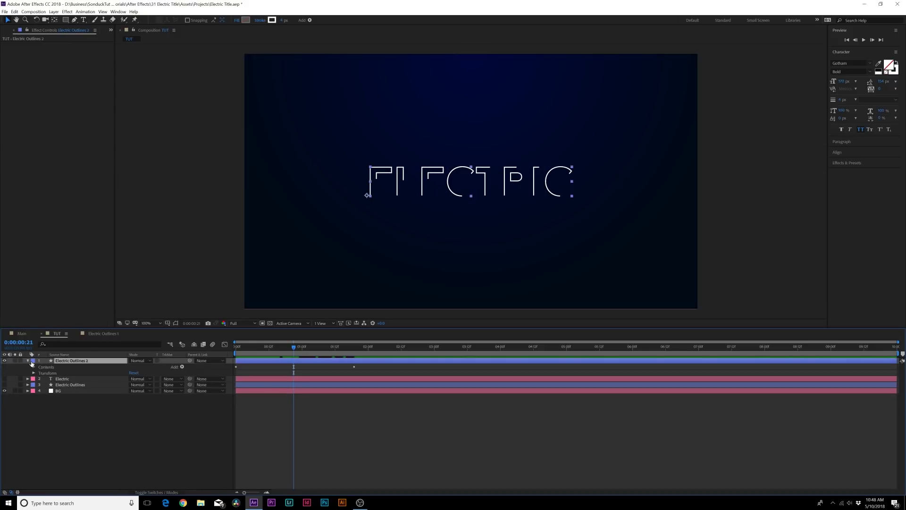
click(34, 368)
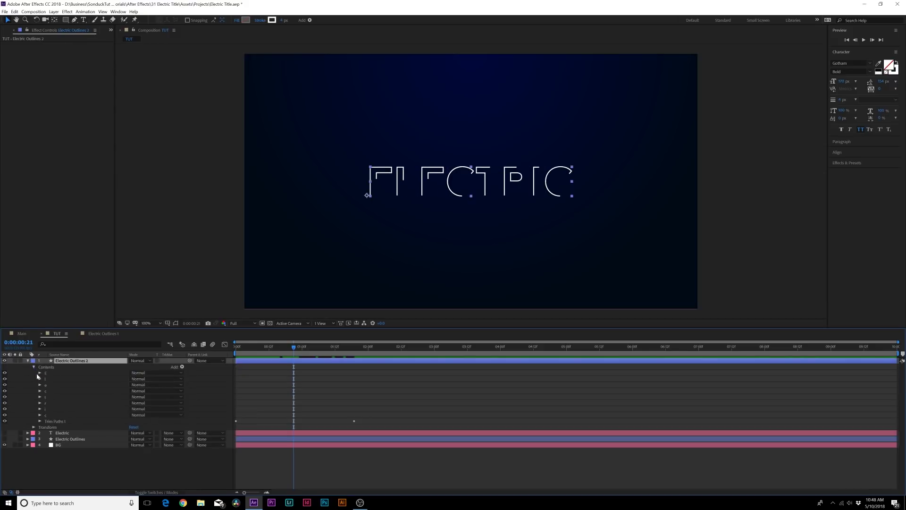
click(40, 422)
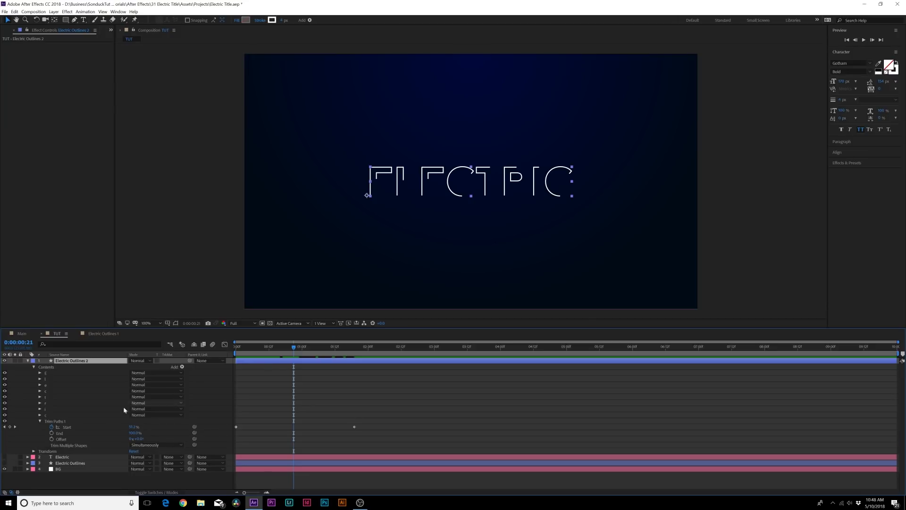
click(60, 434)
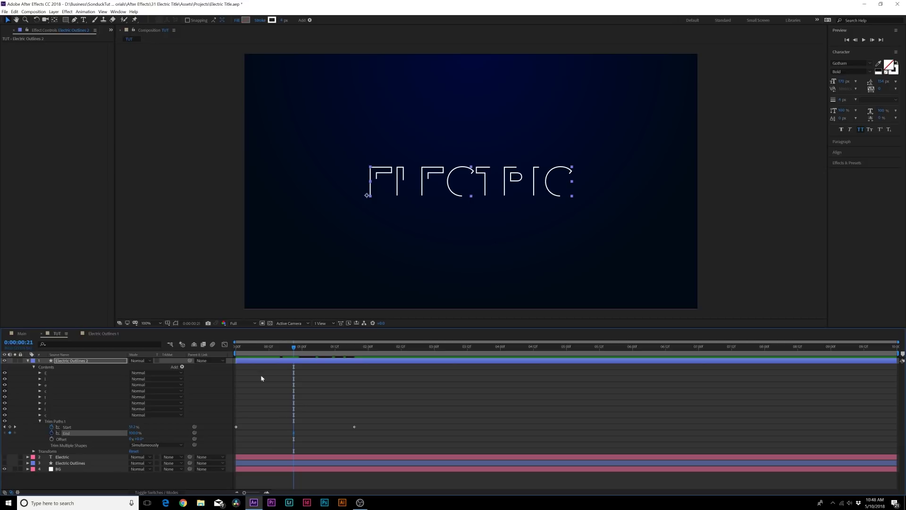
drag(354, 351, 411, 354)
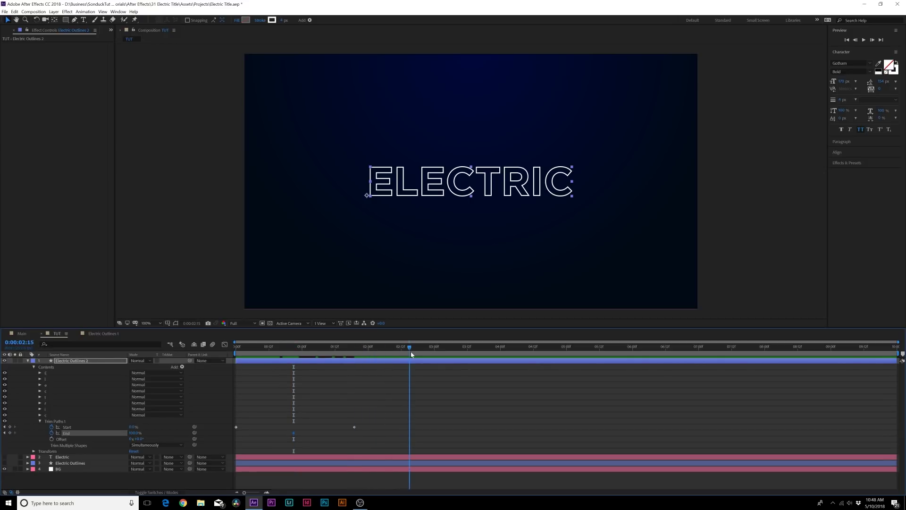
key(ctrl+v)
click(238, 351)
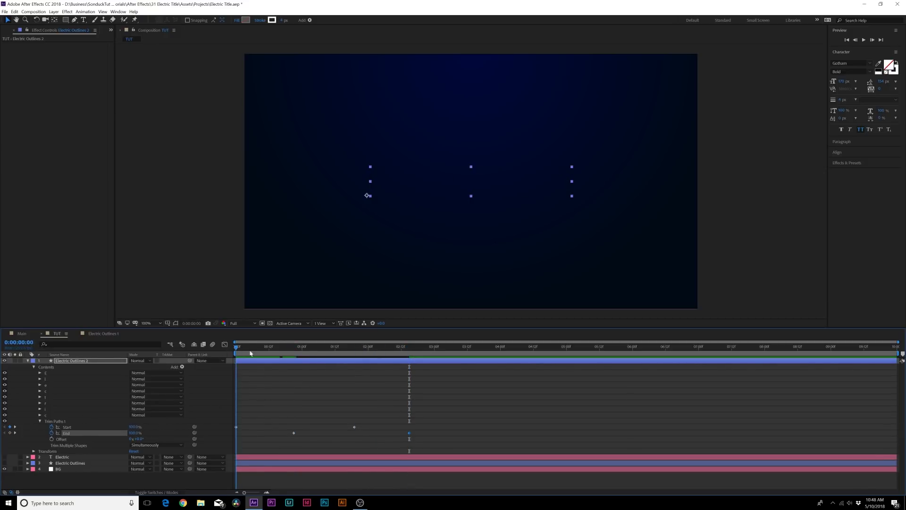
key(space)
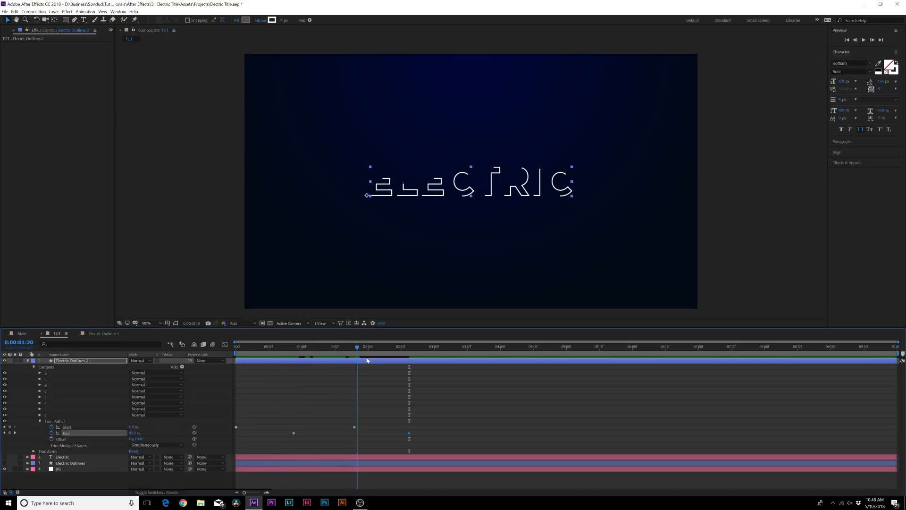
drag(396, 361, 368, 362)
Pre-compose Electric Outlines 2 into a new composition named Lighting Distort.
click(27, 360)
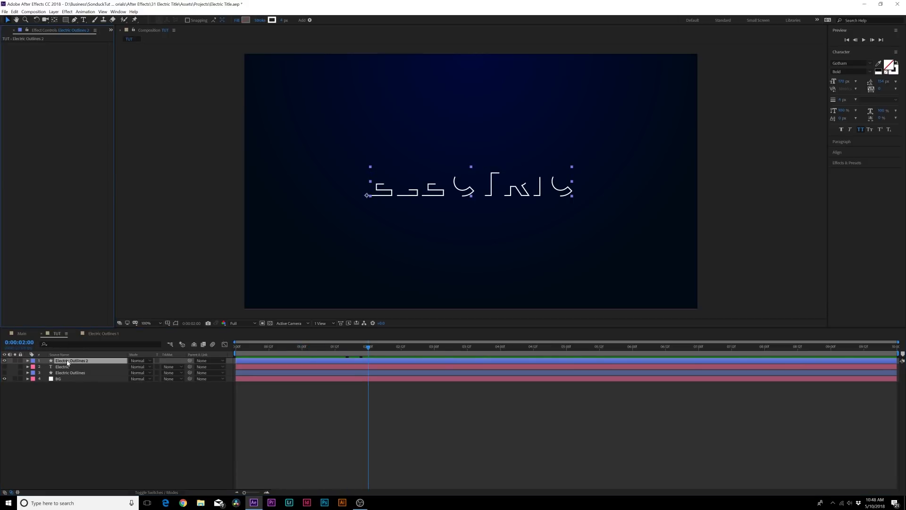
click(51, 13)
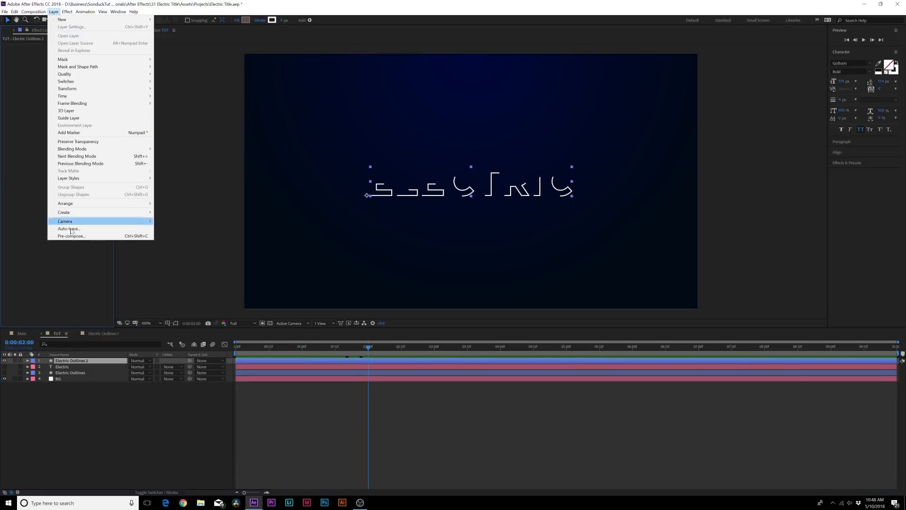
click(75, 235)
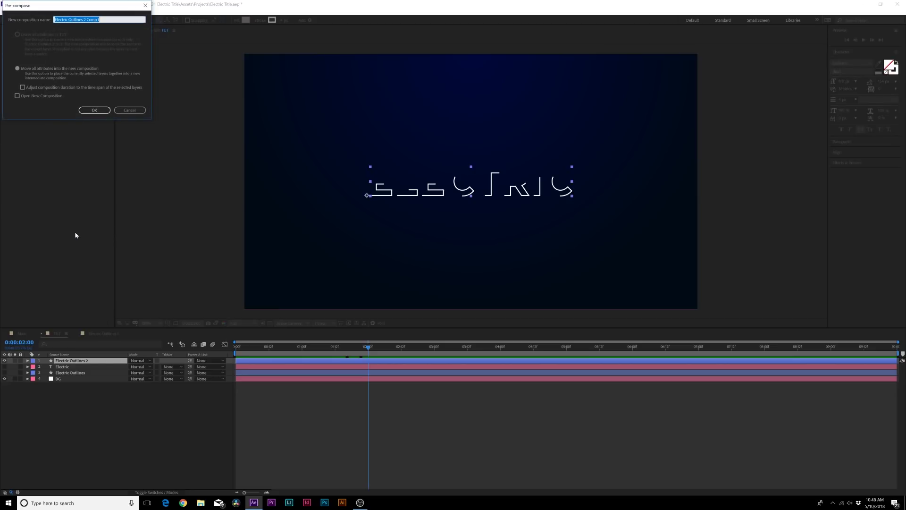
text(El)
text(ting Distort)
key(Return)
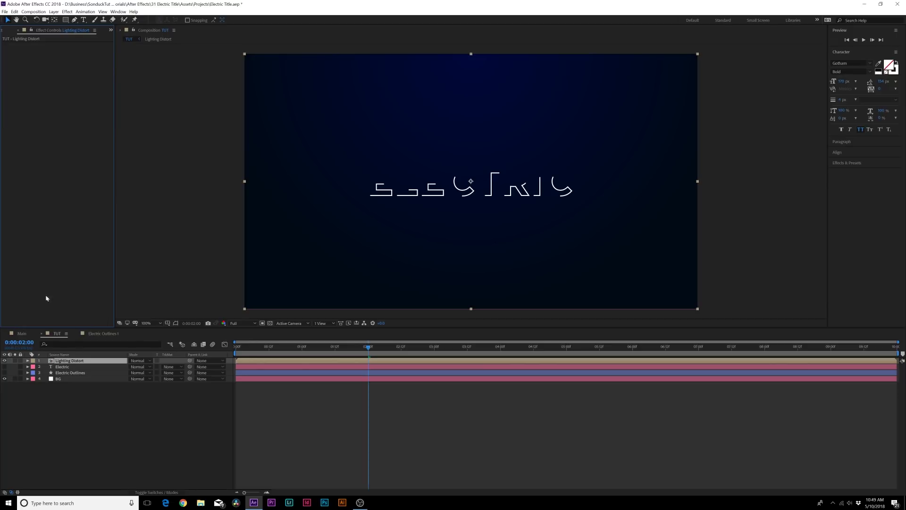
Inside the Lighting Distort precomp, apply Turbulent Displace to the Electric Outlines 2 layer.
double_click(55, 361)
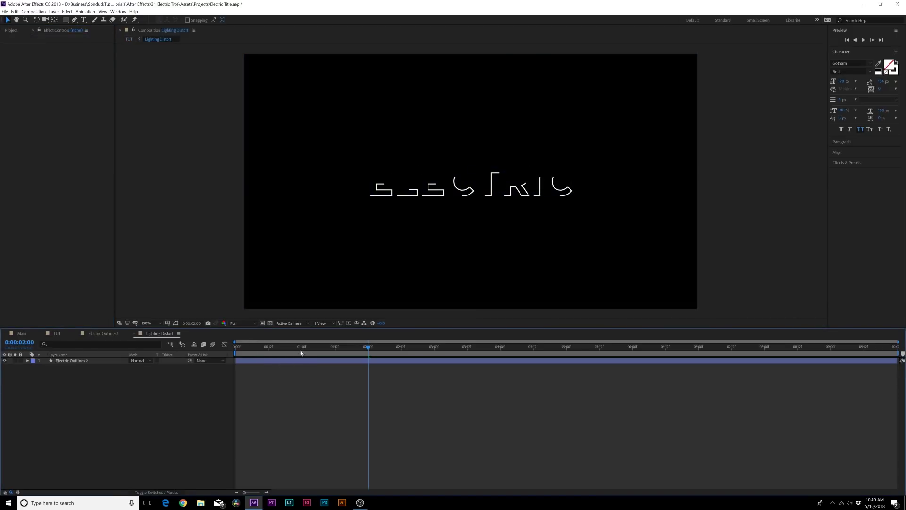
drag(302, 353, 300, 352)
click(72, 362)
click(67, 11)
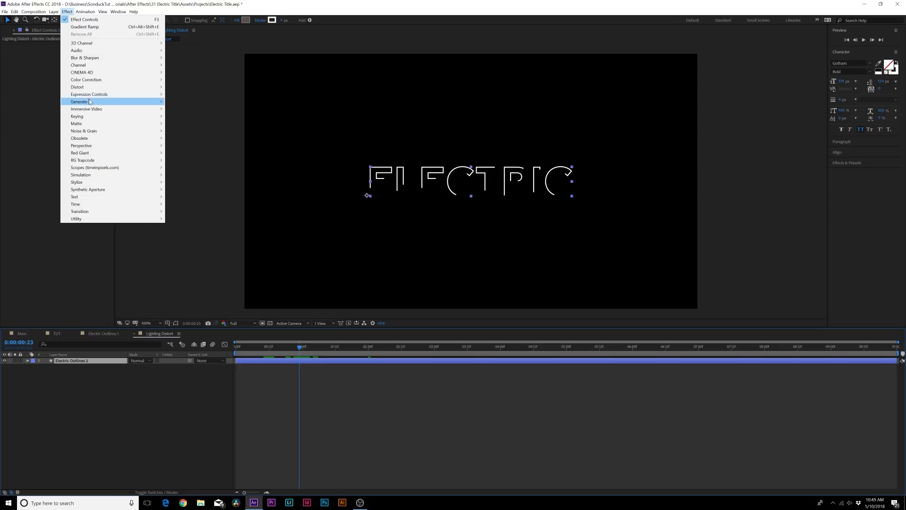
mouse_move(82, 88)
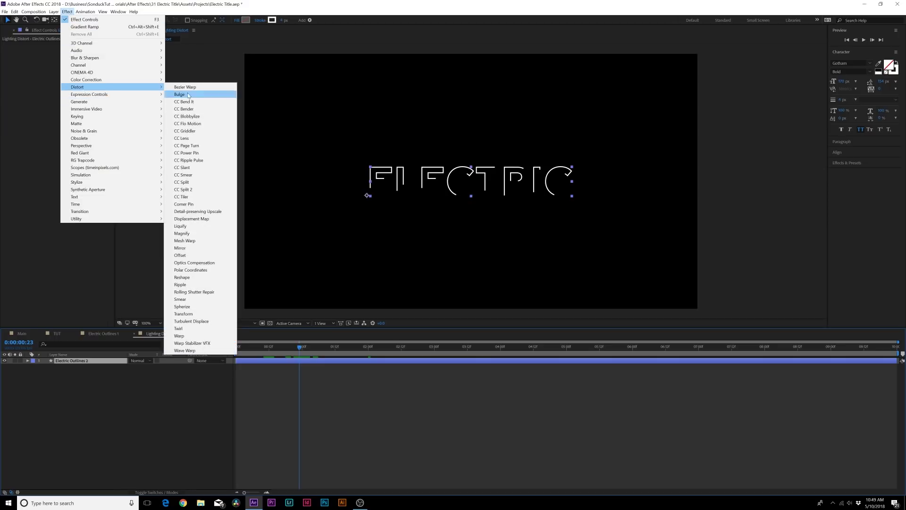
click(205, 322)
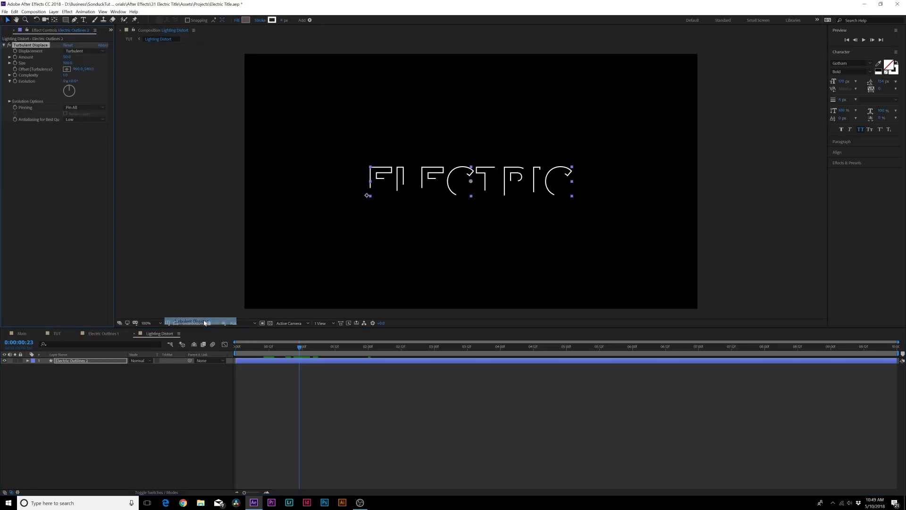
Set Turbulent Displace to Twist with Amount 73, Size 48 and Complexity about 2.3.
click(78, 52)
click(78, 73)
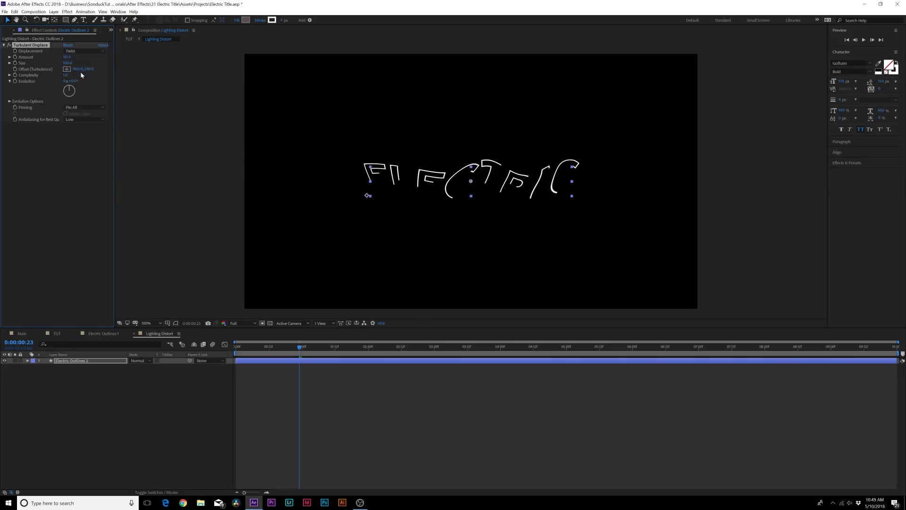
drag(65, 57, 74, 60)
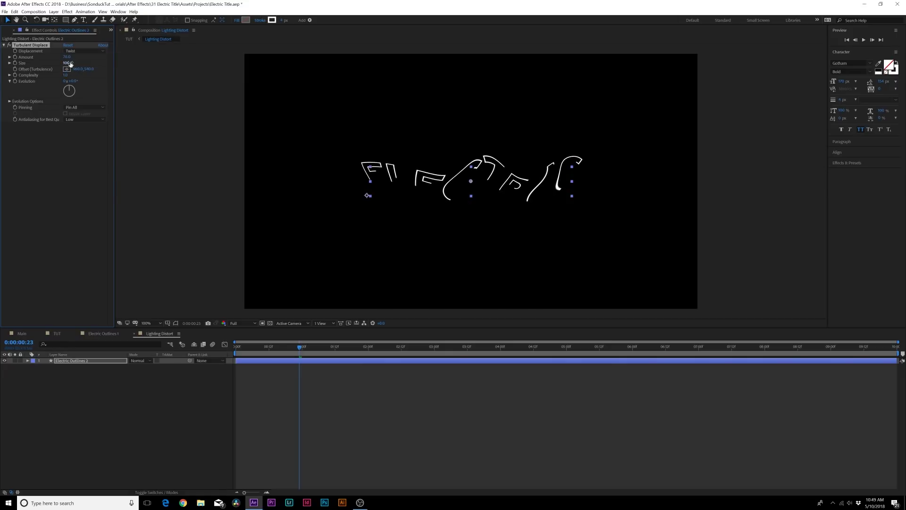
drag(69, 65, 44, 74)
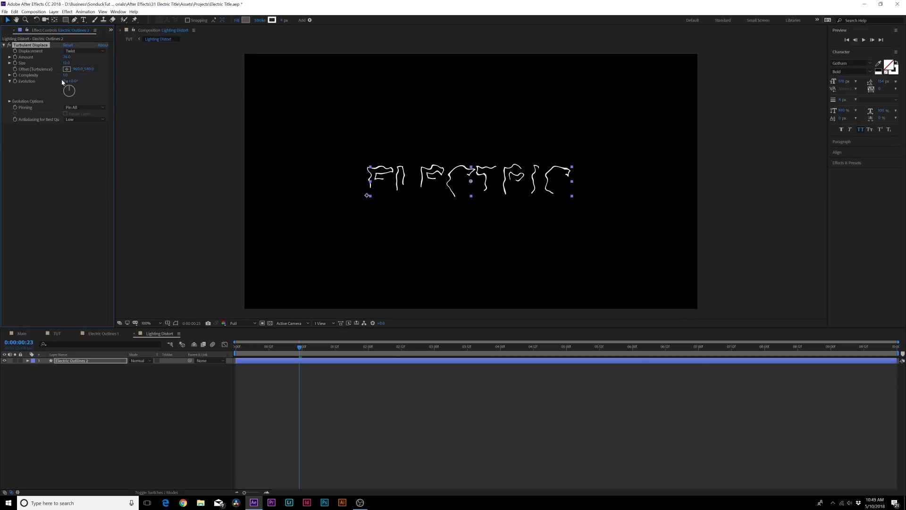
drag(67, 75, 121, 81)
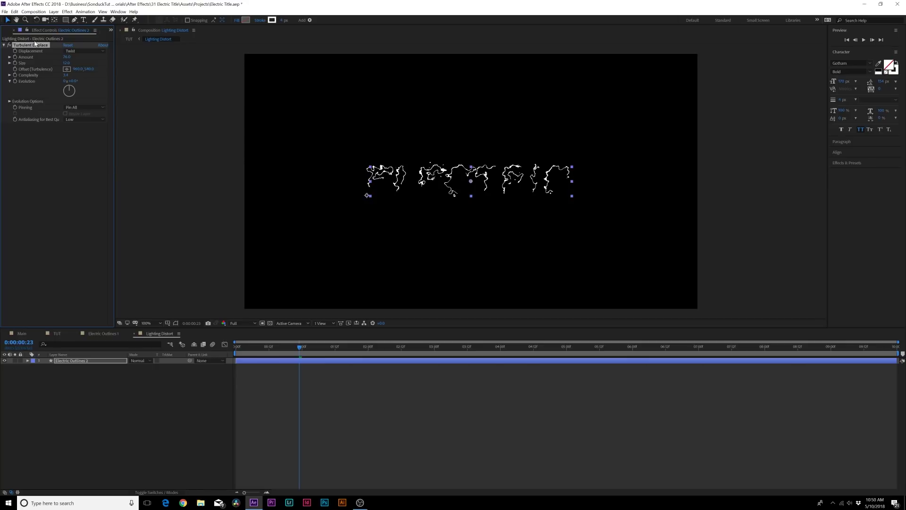
Duplicate Turbulent Displace, reset it, then set Amount -23, Size 100 and Evolution expression time*75.
key(ctrl+d)
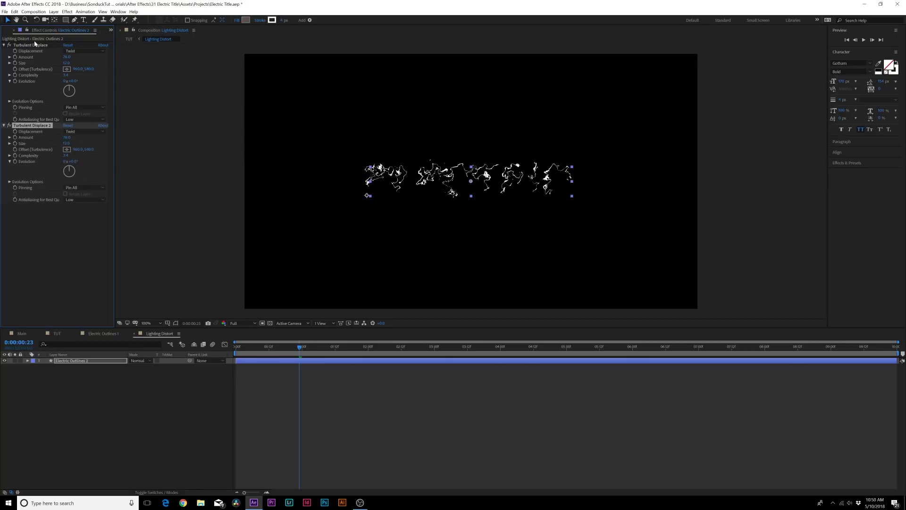
click(68, 125)
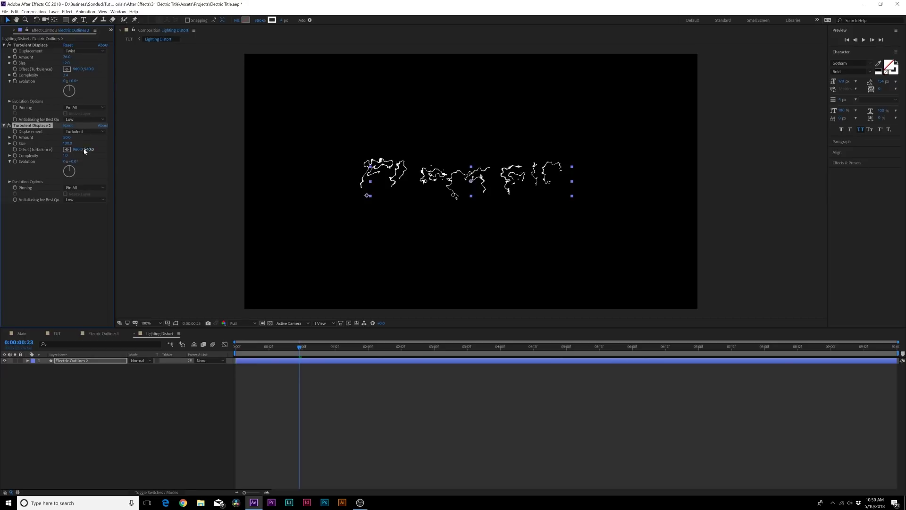
drag(71, 140, 45, 139)
click(66, 143)
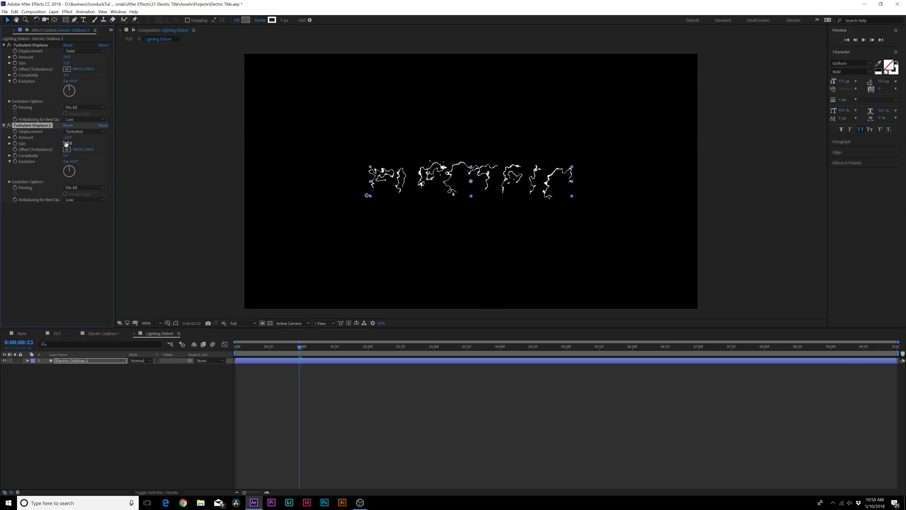
click(9, 162)
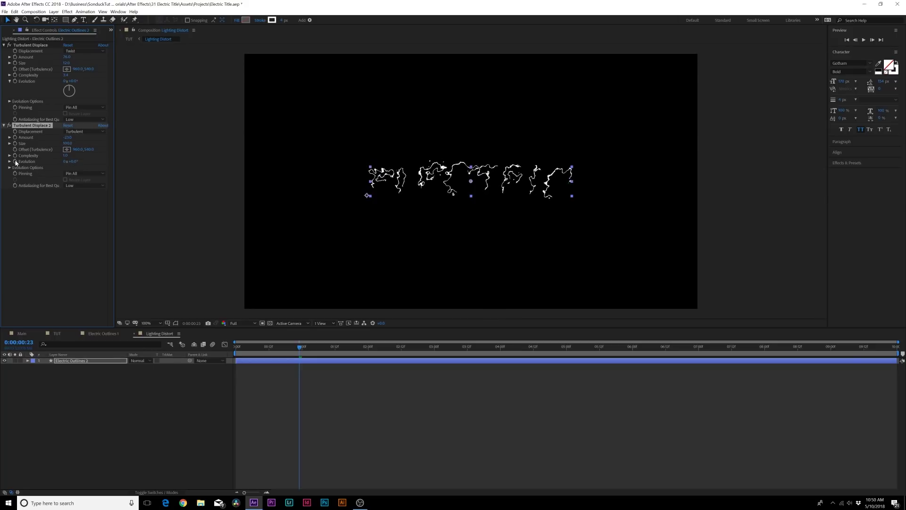
alt+click(15, 161)
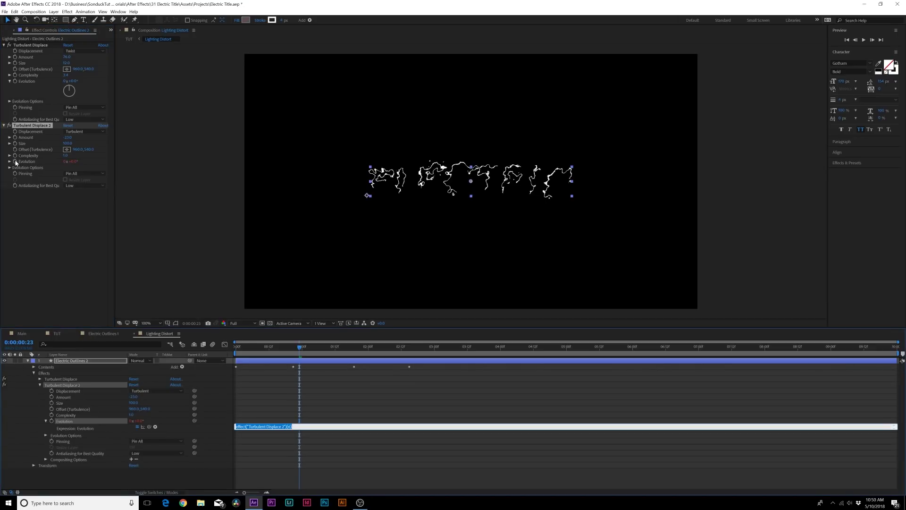
text(time*75)
click(257, 361)
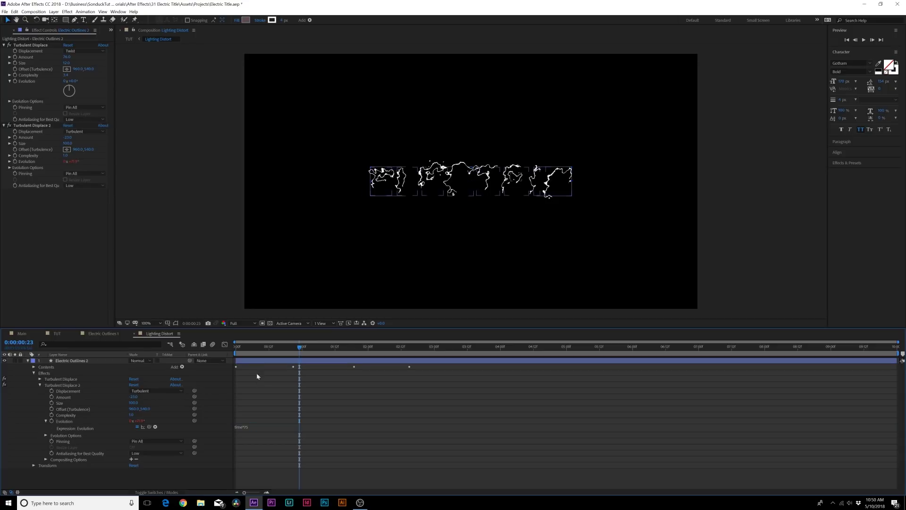
Preview the lightning distortion and set the second effect's Antialiasing for Best Quality to High.
drag(262, 350, 282, 354)
key(space)
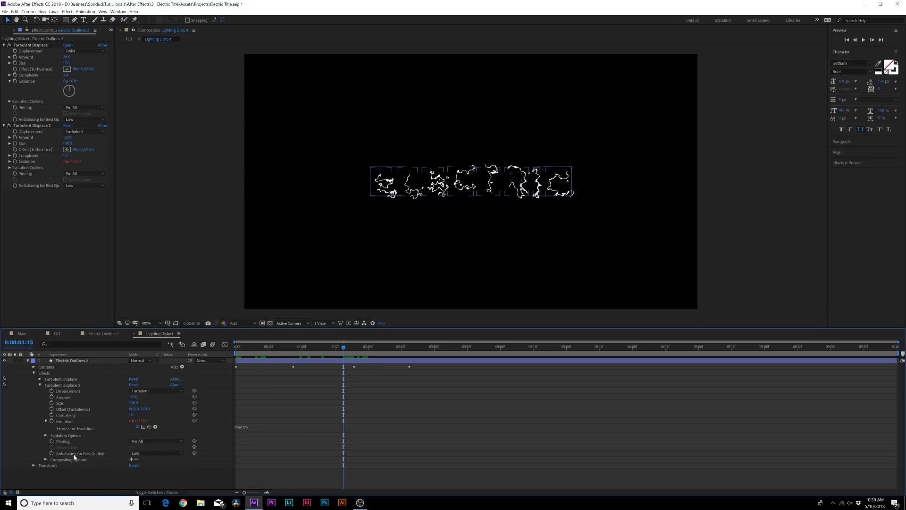
click(156, 453)
click(146, 468)
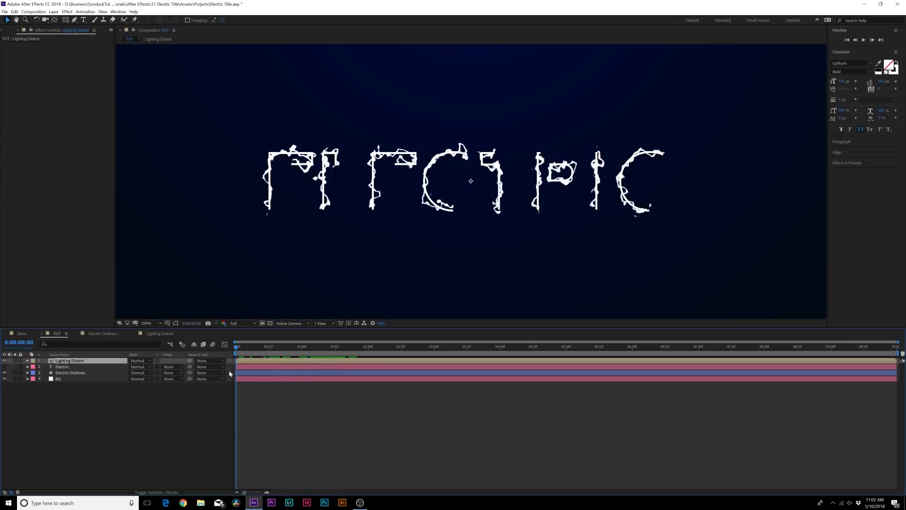
drag(228, 370, 319, 372)
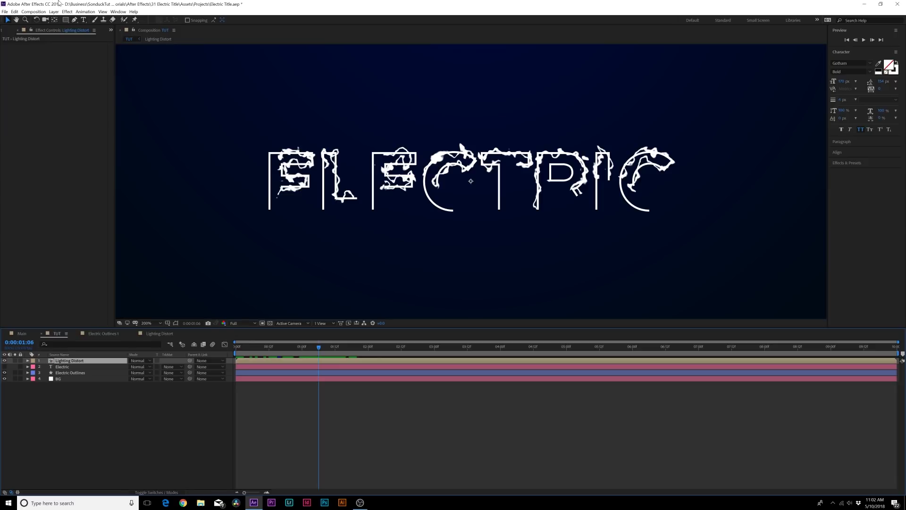
Apply Tint to Lighting Distort with Map Black To set to cyan 06C3FA.
click(70, 11)
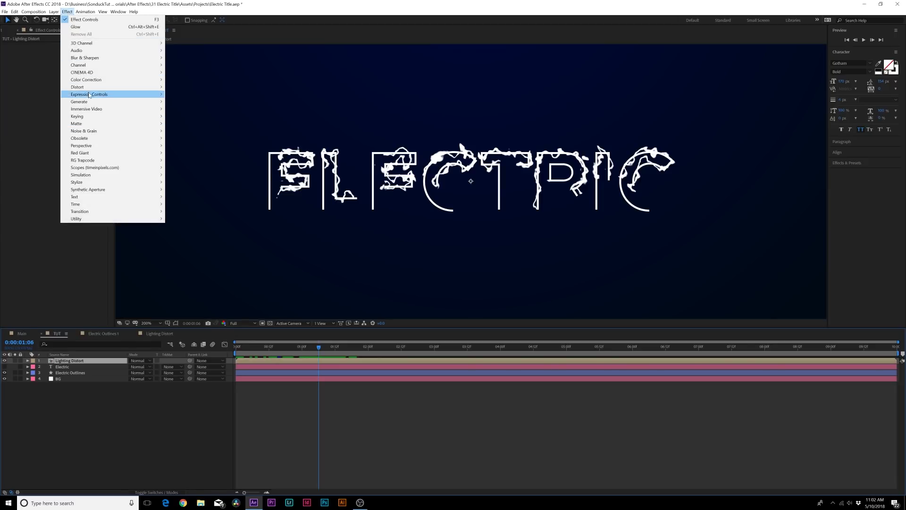
mouse_move(89, 81)
click(179, 290)
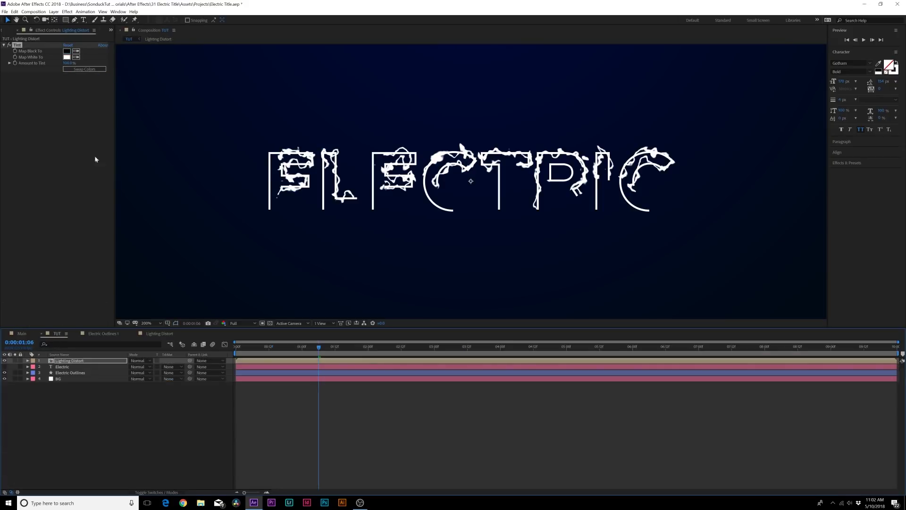
click(67, 51)
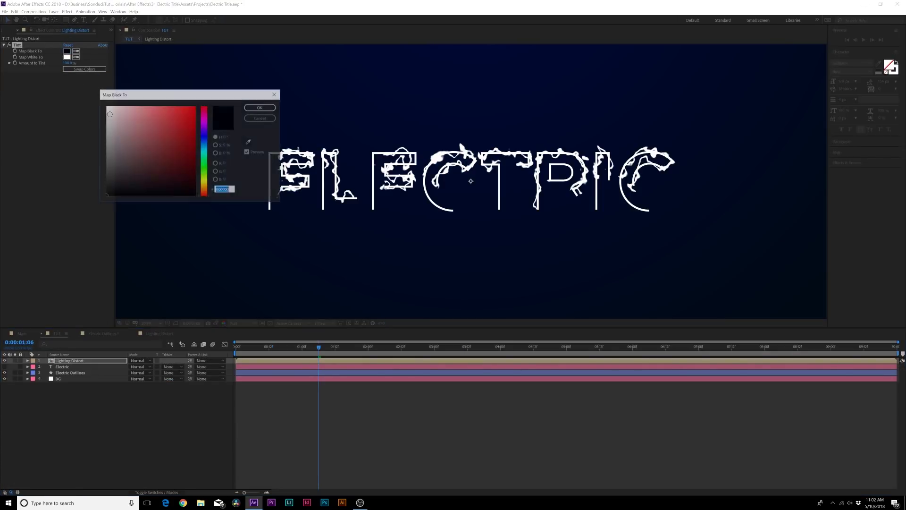
click(203, 138)
mouse_move(205, 138)
mouse_down()
mouse_move(204, 163)
mouse_move(204, 148)
mouse_up()
click(193, 107)
click(260, 107)
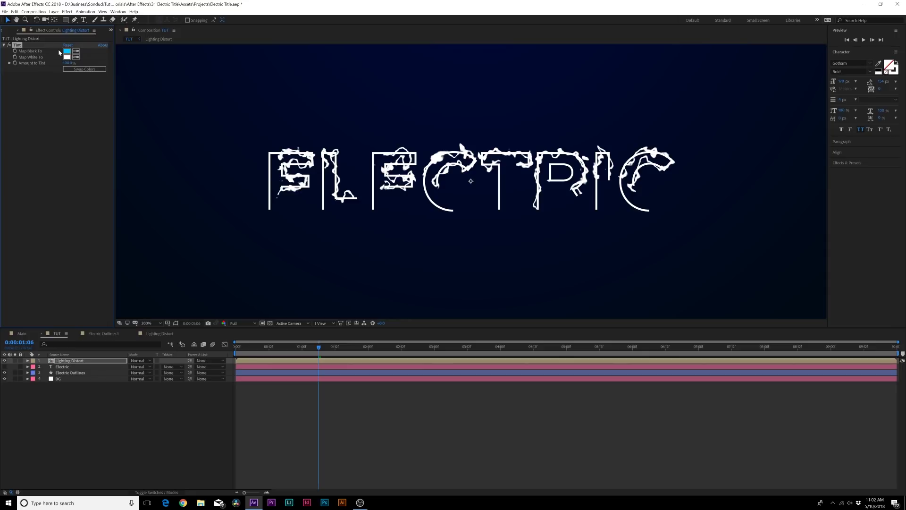
Add a white Drop Shadow to the Lighting Distort layer at 46% opacity.
click(67, 11)
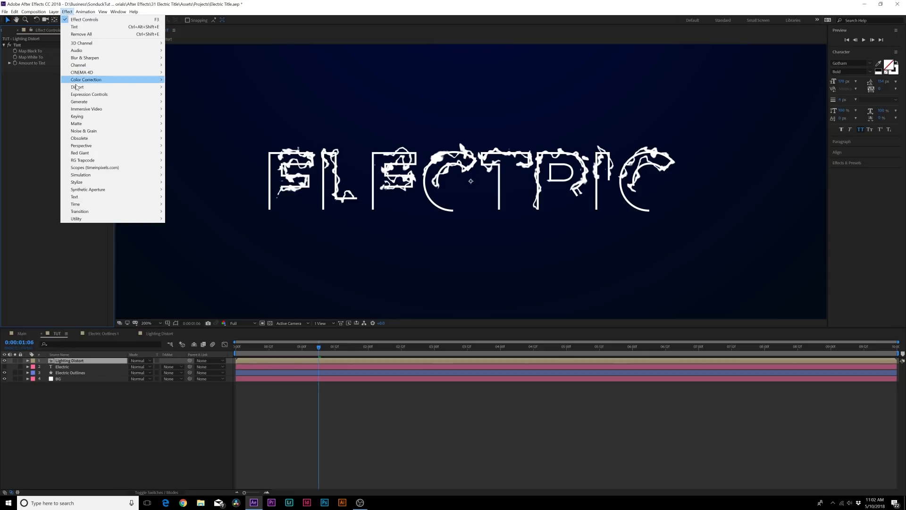
mouse_move(79, 147)
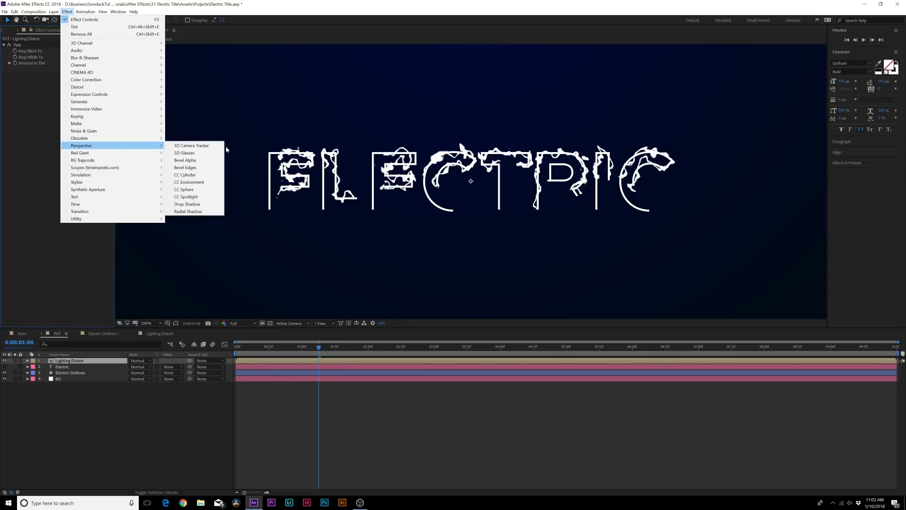
click(187, 204)
click(66, 81)
click(164, 151)
drag(164, 152, 107, 107)
click(249, 108)
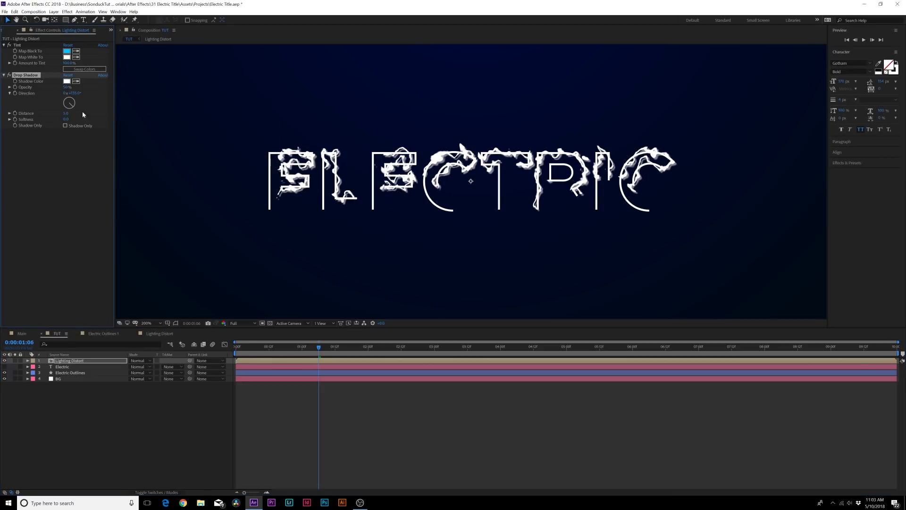
drag(65, 88, 74, 120)
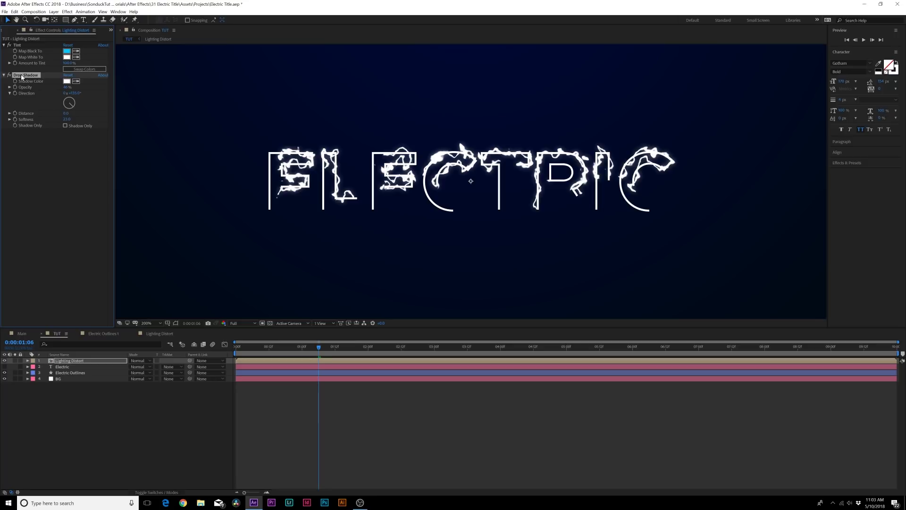
Duplicate the Drop Shadow with about 35% opacity and softness 79, then compare the glow on and off.
key(ctrl+d)
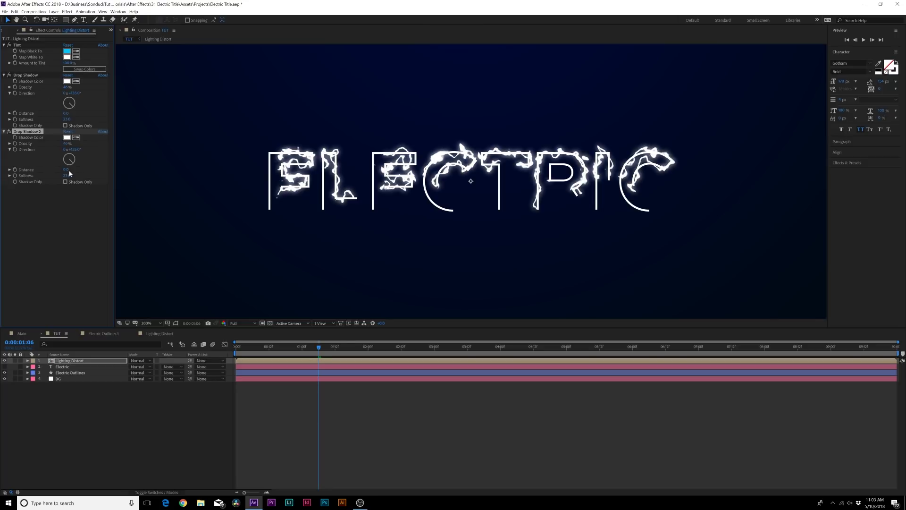
drag(67, 144, 57, 144)
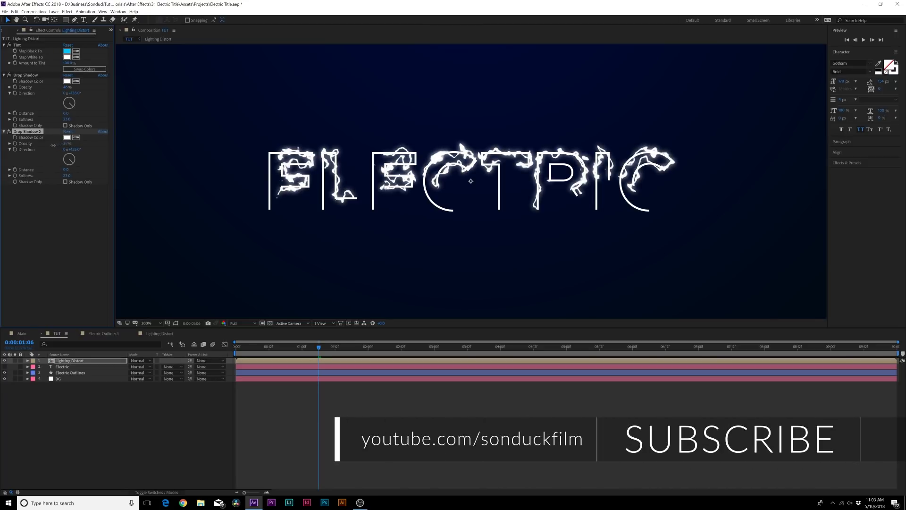
drag(67, 176, 105, 182)
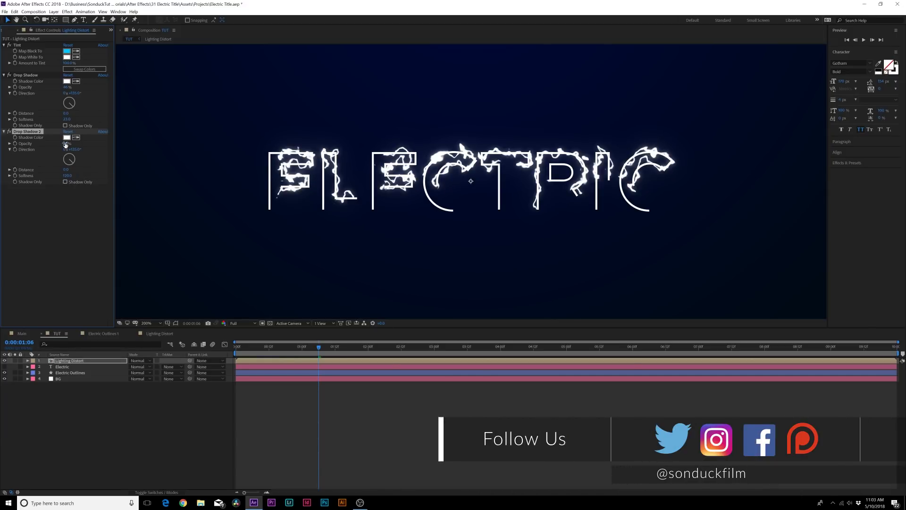
click(9, 75)
click(9, 131)
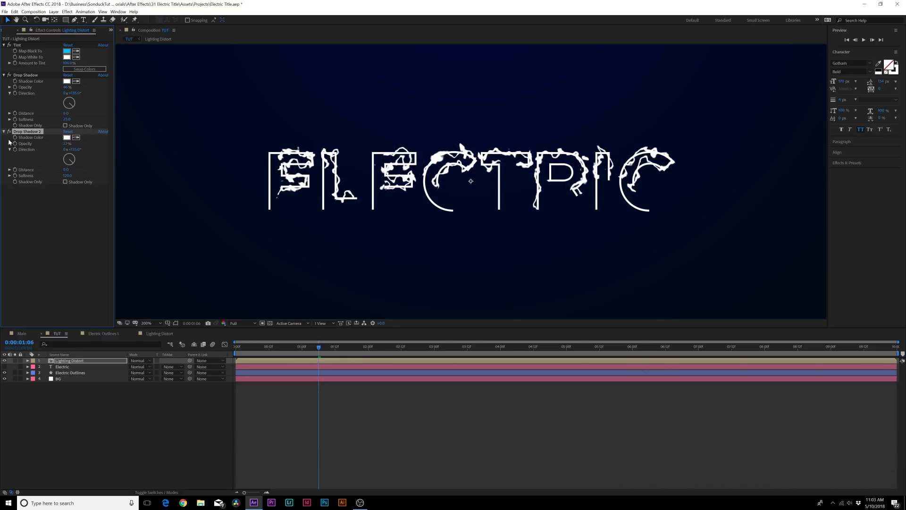
click(67, 222)
click(67, 11)
Add a Glow effect to the lightning layer with radius 152 and intensity 1.6.
mouse_move(94, 181)
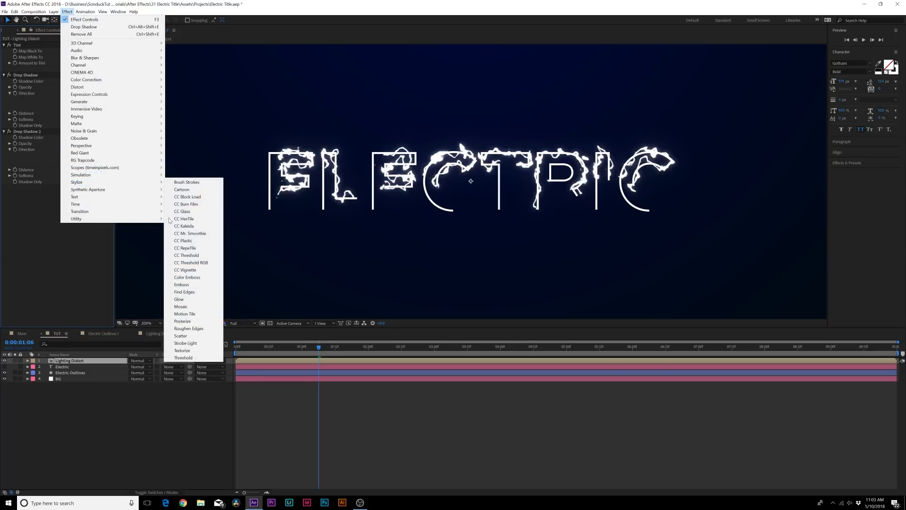
click(195, 300)
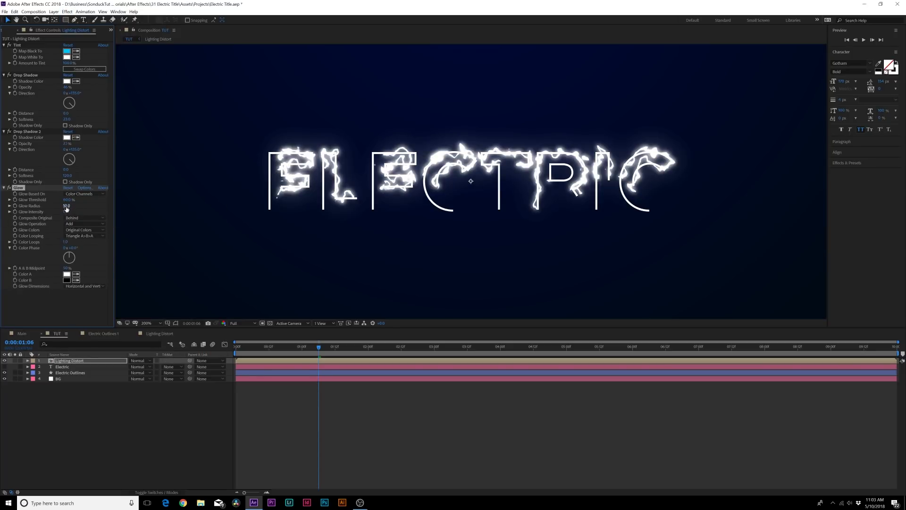
drag(66, 208, 119, 208)
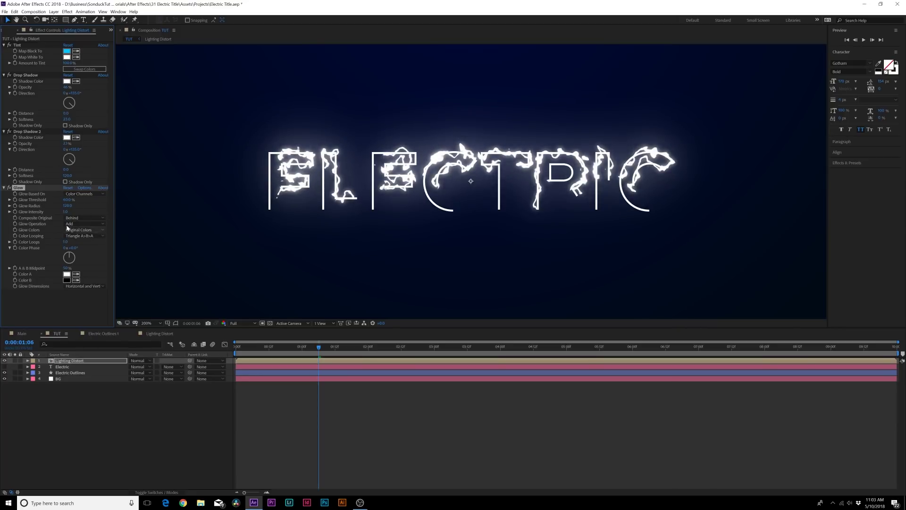
drag(66, 211, 86, 212)
Switch the glow to A & B Colors, sample Color A from the blue tint, and use Sawtooth B>A looping.
click(80, 230)
click(92, 245)
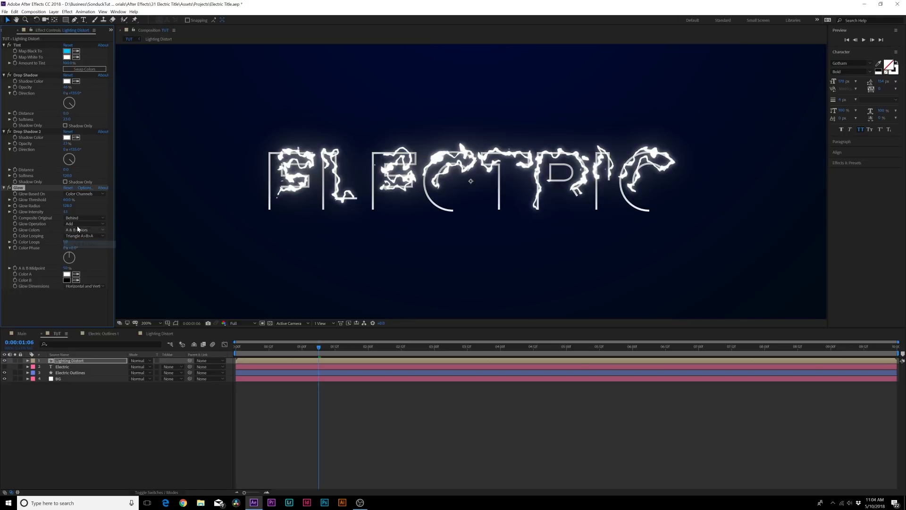
click(76, 273)
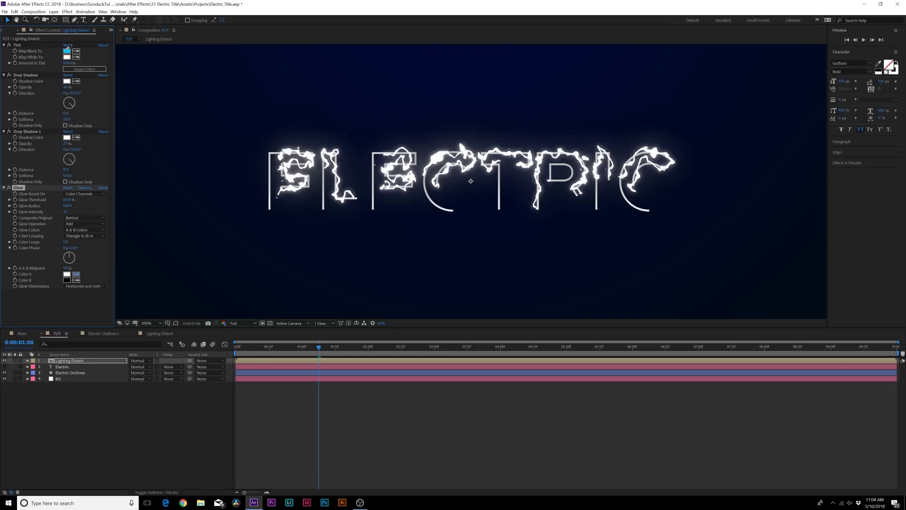
click(67, 50)
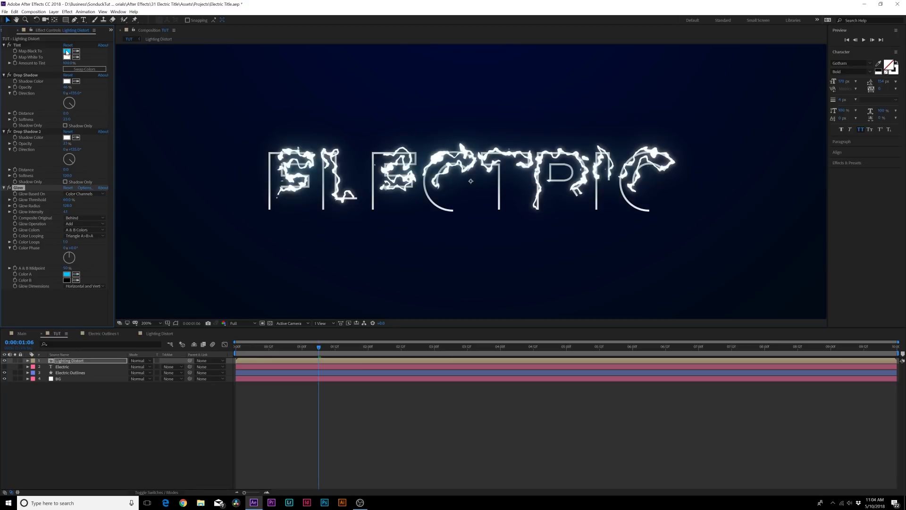
click(82, 235)
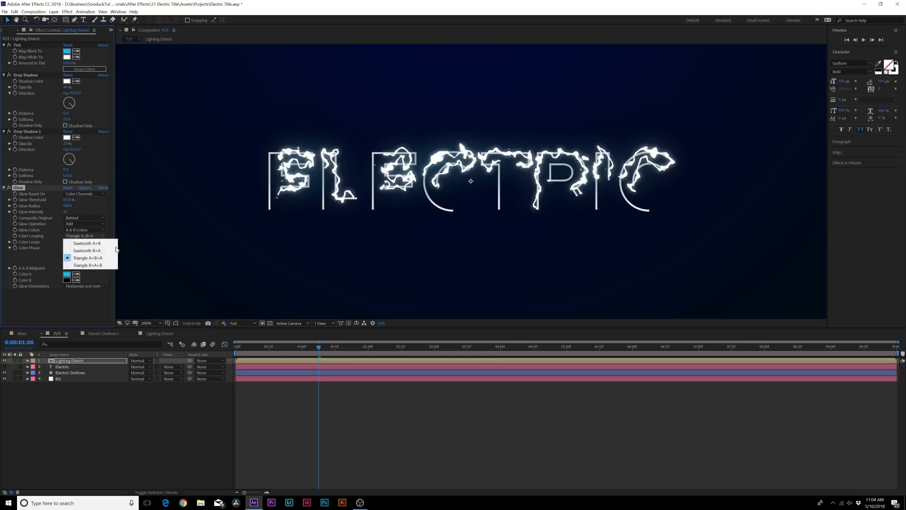
click(86, 251)
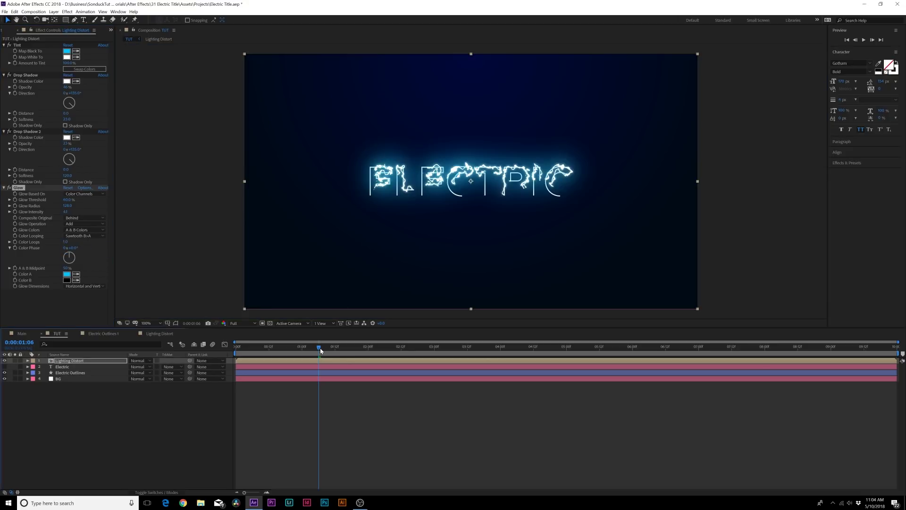
drag(319, 347, 350, 355)
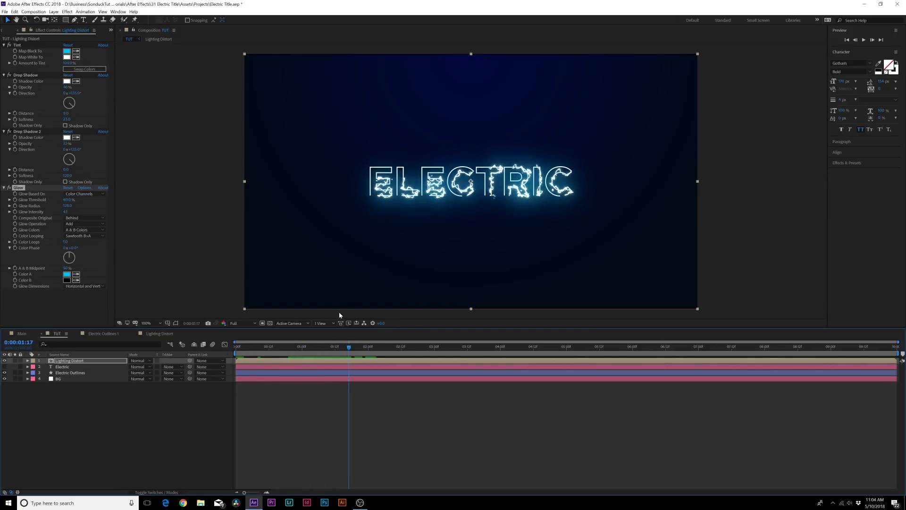
In Lighting Distort, duplicate the outline layer, start the copy later, and set displacement size to 2.
double_click(69, 361)
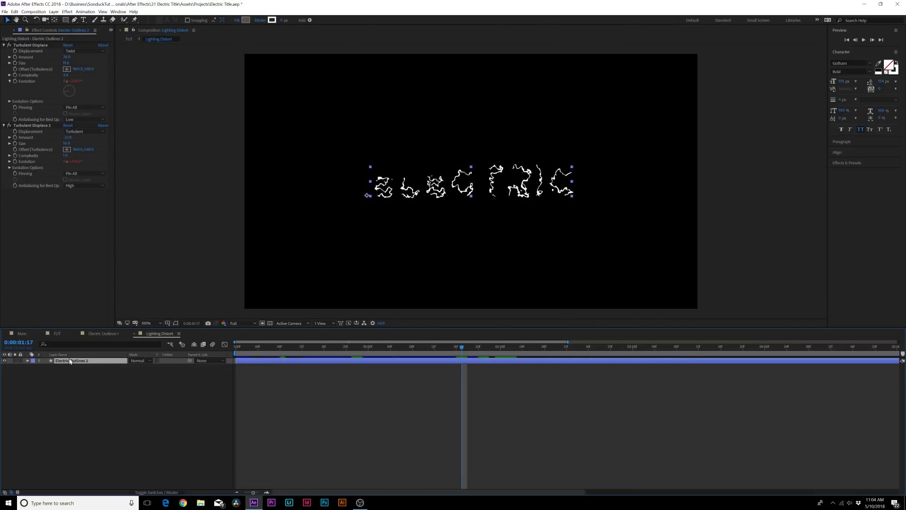
key(ctrl+d)
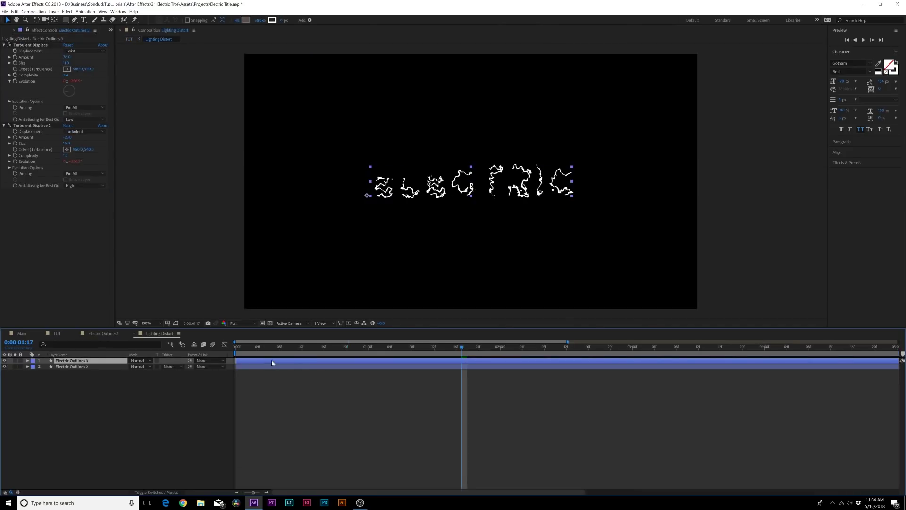
drag(236, 360, 346, 360)
click(395, 347)
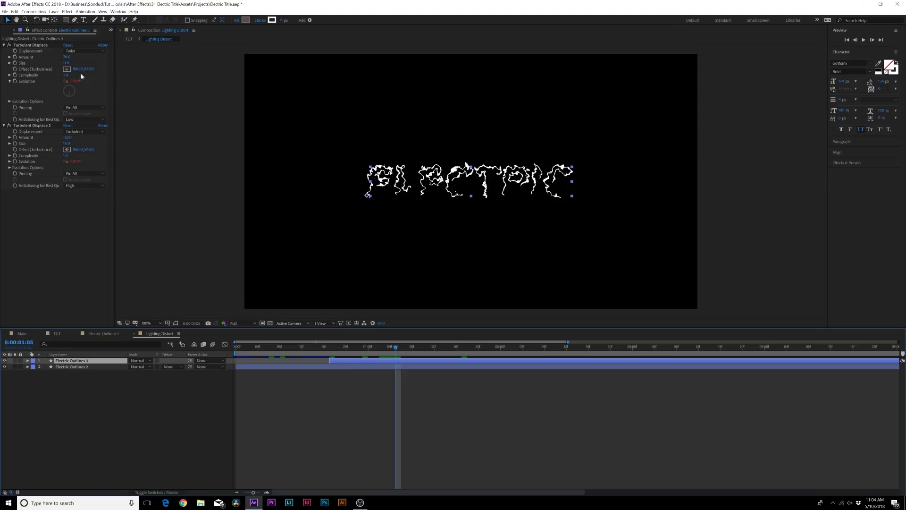
drag(66, 62, 61, 65)
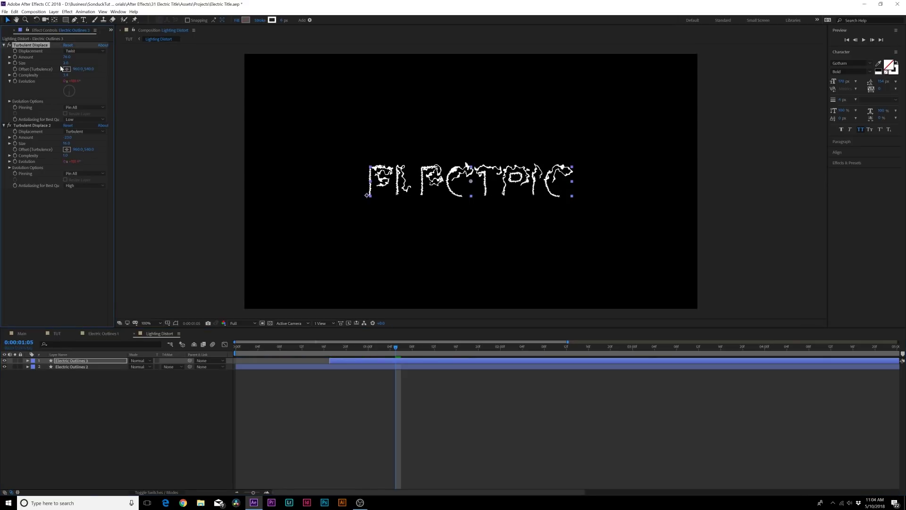
Shift the copy's Start keyframes later so its strokes lag behind End, then preview.
key(u)
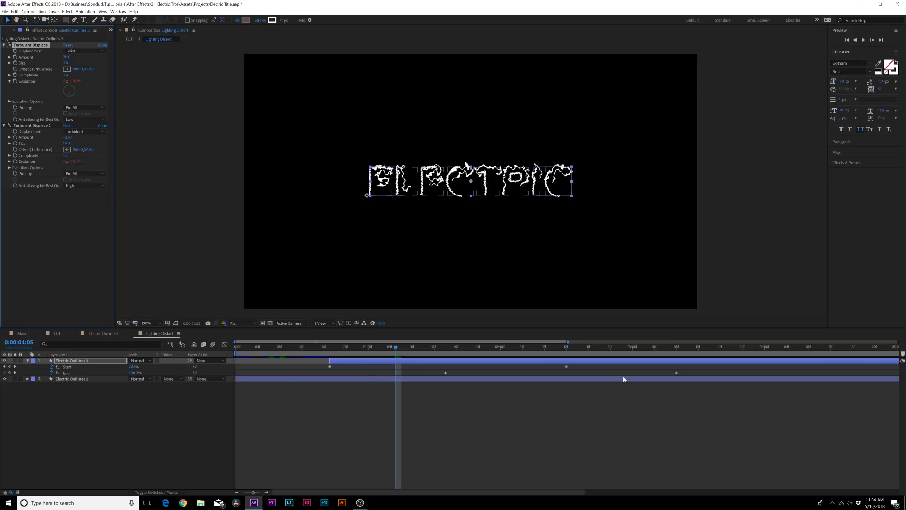
drag(701, 374, 443, 377)
drag(315, 370, 612, 368)
drag(368, 347, 438, 349)
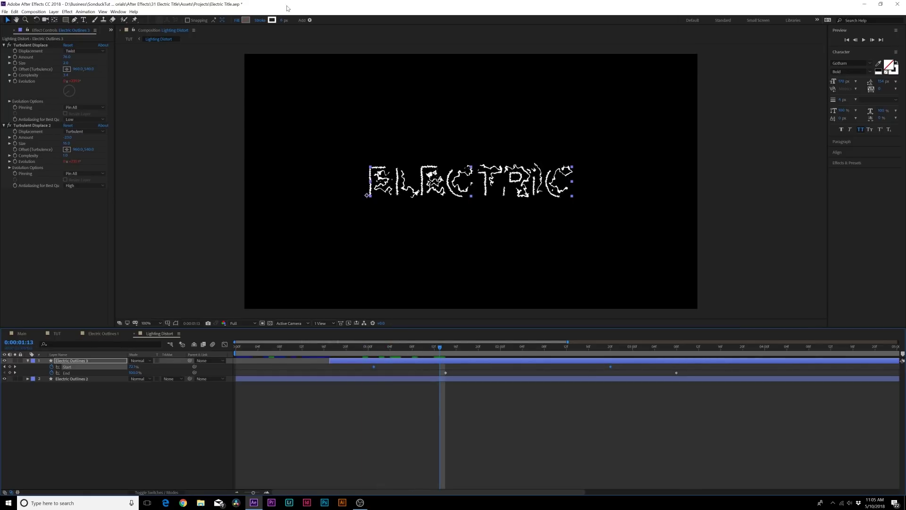
click(283, 20)
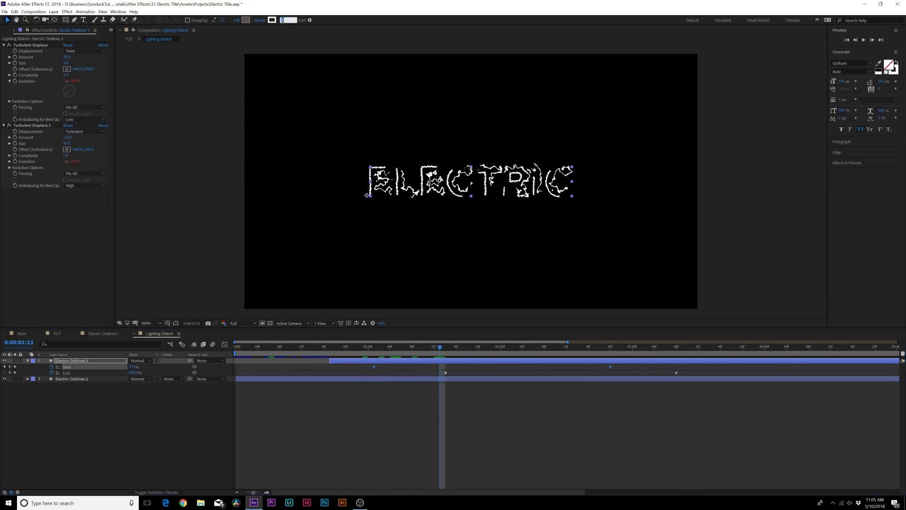
click(198, 218)
click(412, 348)
drag(403, 353, 502, 356)
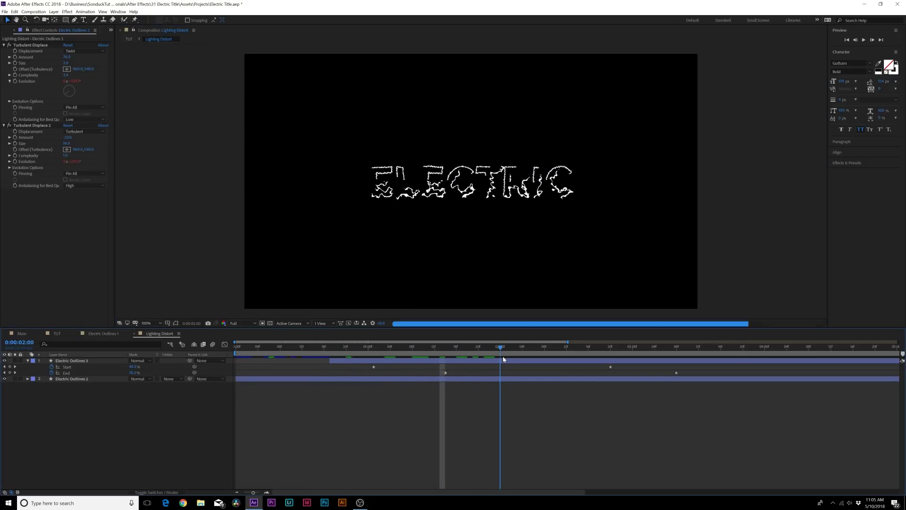
Delay the Electric Outlines layer to about 0:23 and shift Lighting Distort's End keyframes later.
click(56, 333)
mouse_move(325, 349)
mouse_down()
mouse_move(246, 350)
mouse_move(334, 350)
mouse_up()
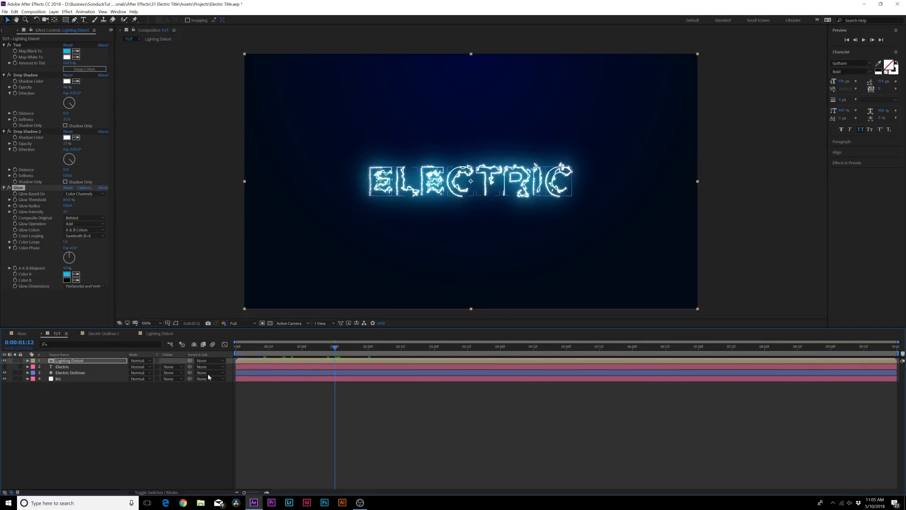
drag(248, 374, 316, 375)
drag(281, 348, 392, 360)
double_click(394, 360)
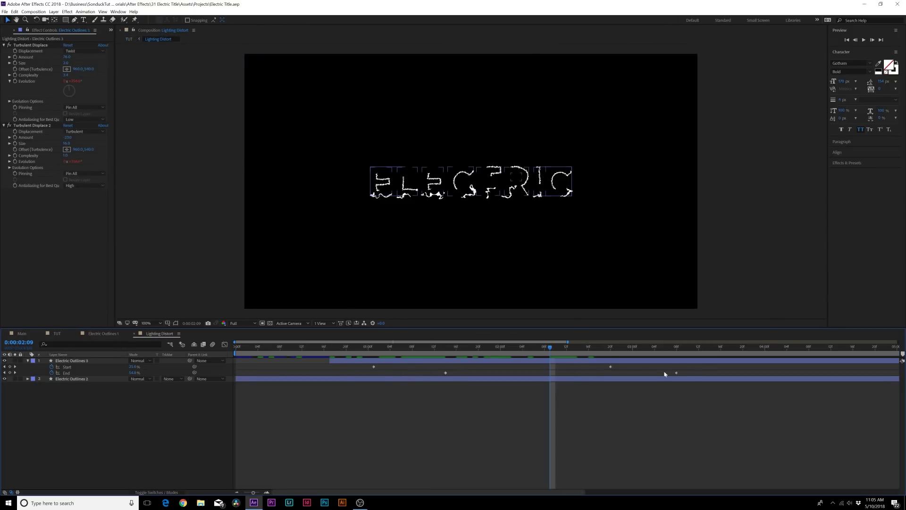
drag(601, 374, 490, 375)
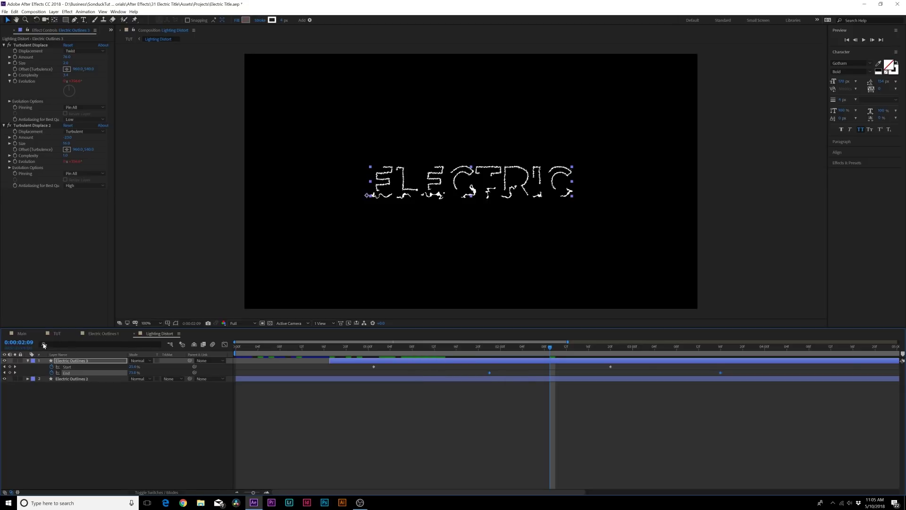
Duplicate the Lighting Distort layer in TUT, start the copy near 2:00, and add an empty shape layer.
click(55, 333)
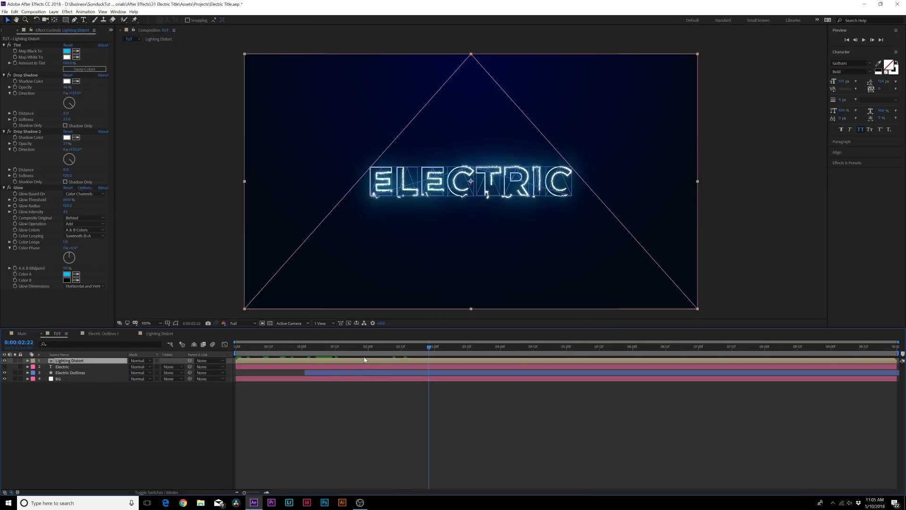
key(ctrl+d)
drag(367, 360, 500, 361)
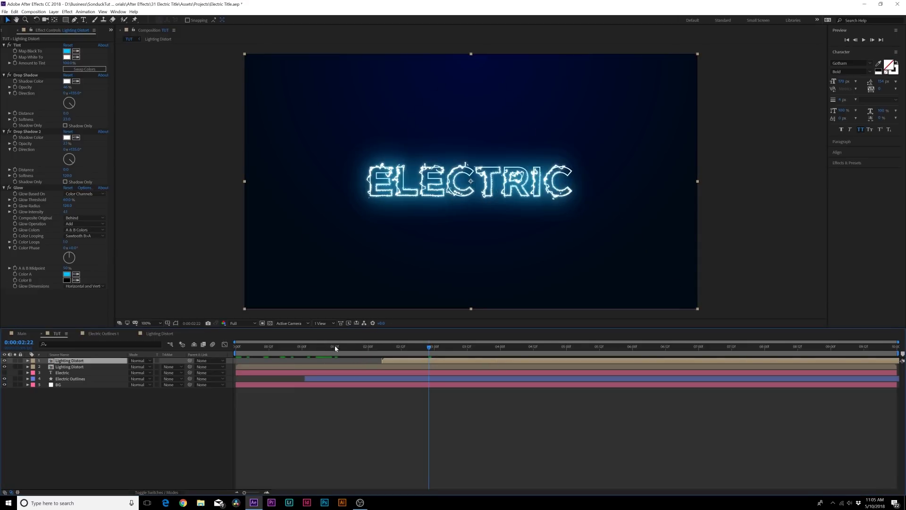
drag(336, 348, 666, 379)
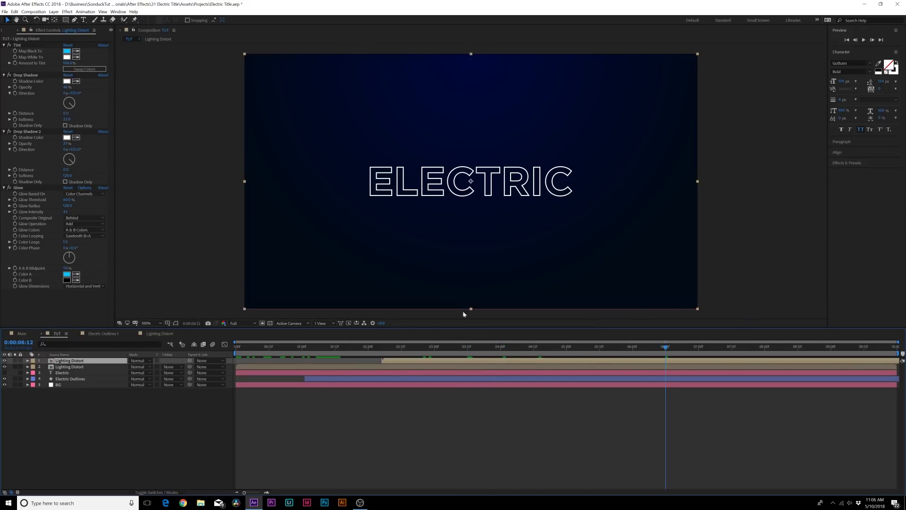
drag(532, 352, 459, 352)
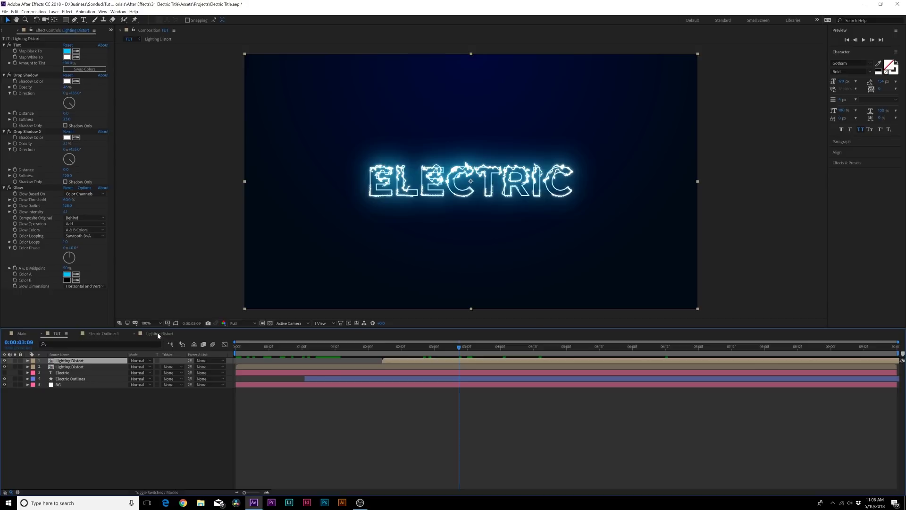
key(ctrl+alt+shift+s)
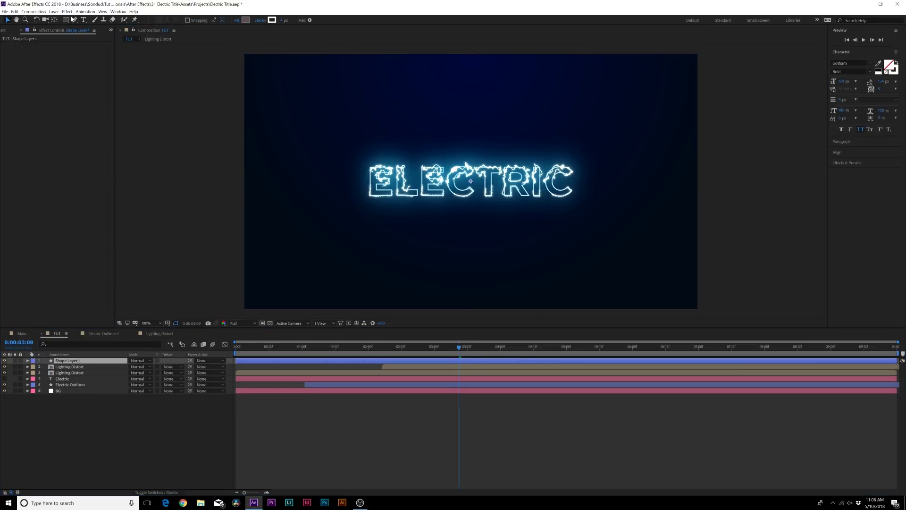
Draw a curved pen path dipping under ELECTRIC, from the left edge past the right edge.
click(74, 19)
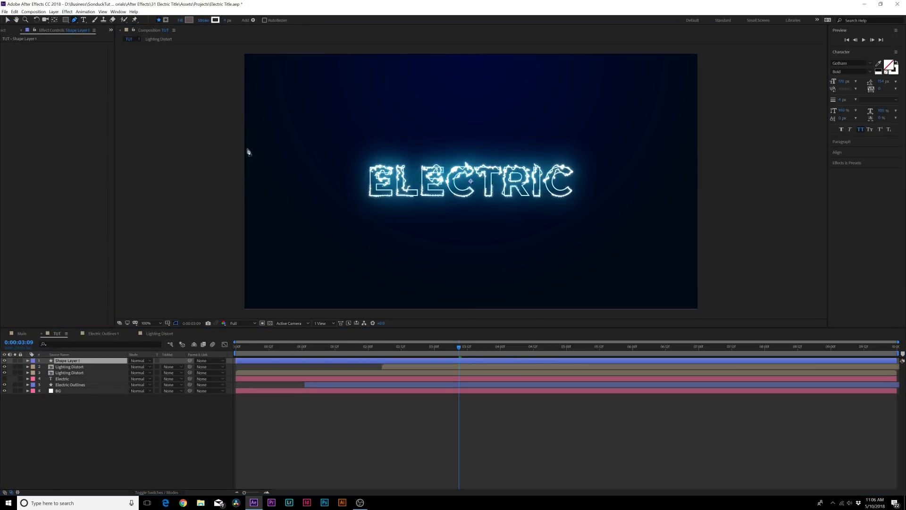
drag(252, 153, 263, 157)
drag(303, 223, 335, 247)
drag(433, 263, 465, 260)
drag(571, 239, 617, 221)
drag(651, 247, 705, 265)
drag(746, 228, 770, 210)
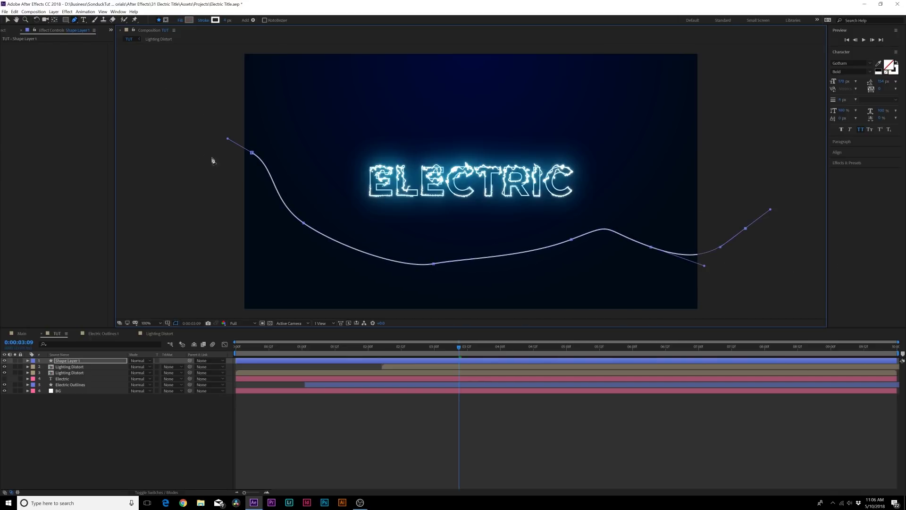
key(v)
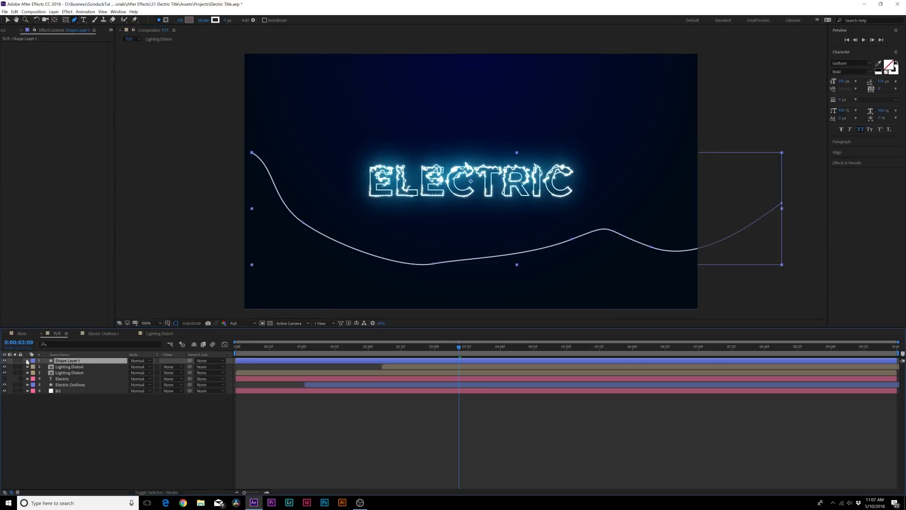
Add Trim Paths to Shape Layer 1 and expose its Start, End and Offset values.
click(28, 360)
click(182, 367)
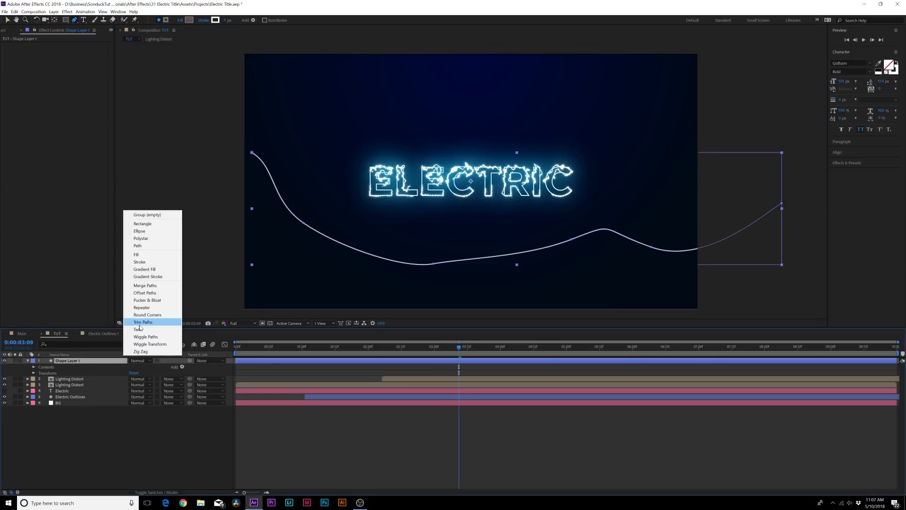
click(151, 322)
click(289, 349)
drag(289, 349, 236, 349)
click(39, 379)
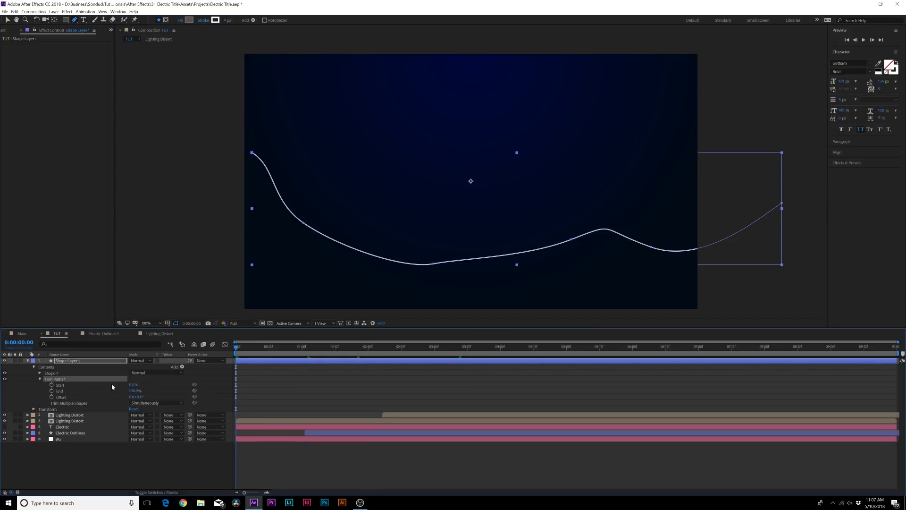
mouse_move(133, 385)
mouse_down()
mouse_move(220, 386)
mouse_move(51, 396)
mouse_up()
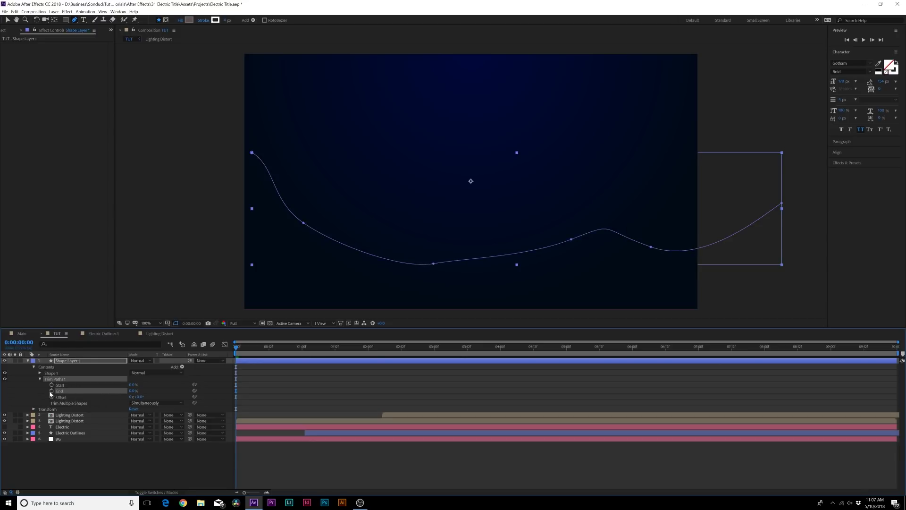
key(space)
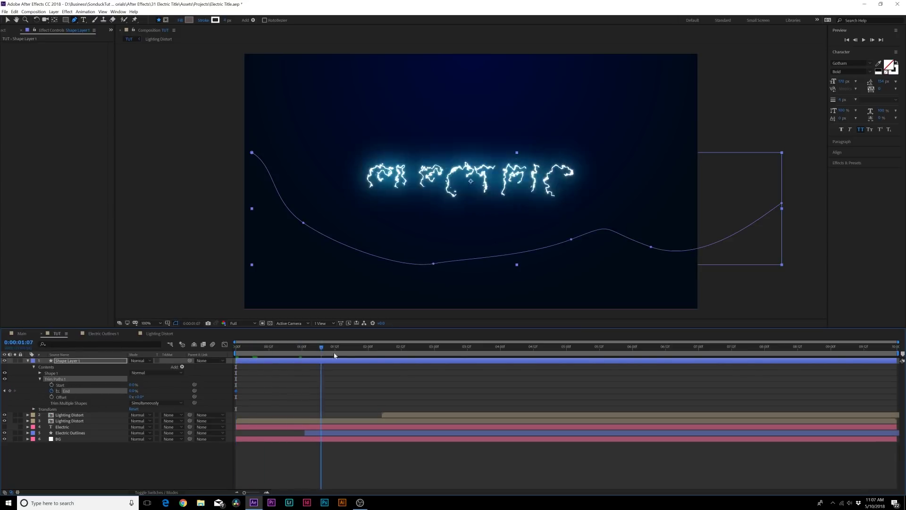
Keyframe trim End to 100%, then trim Start to 100% a few frames later, and preview.
drag(130, 392, 220, 391)
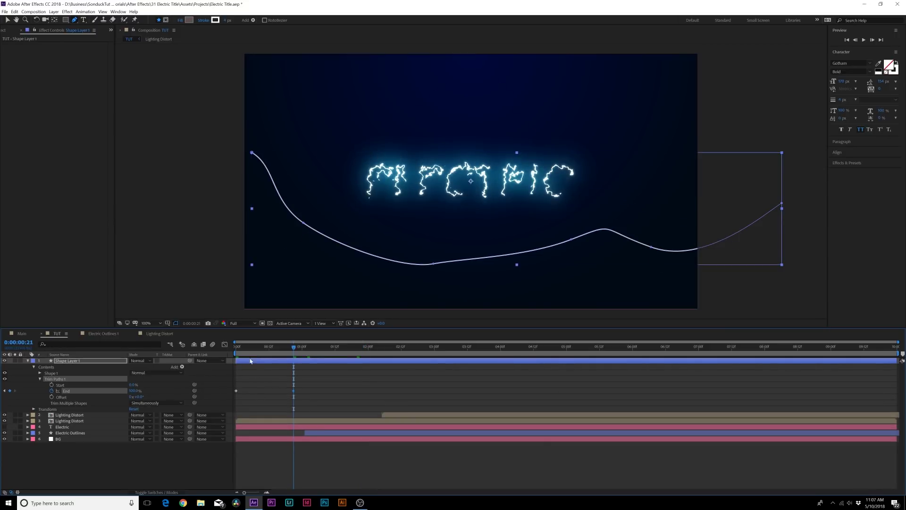
click(247, 351)
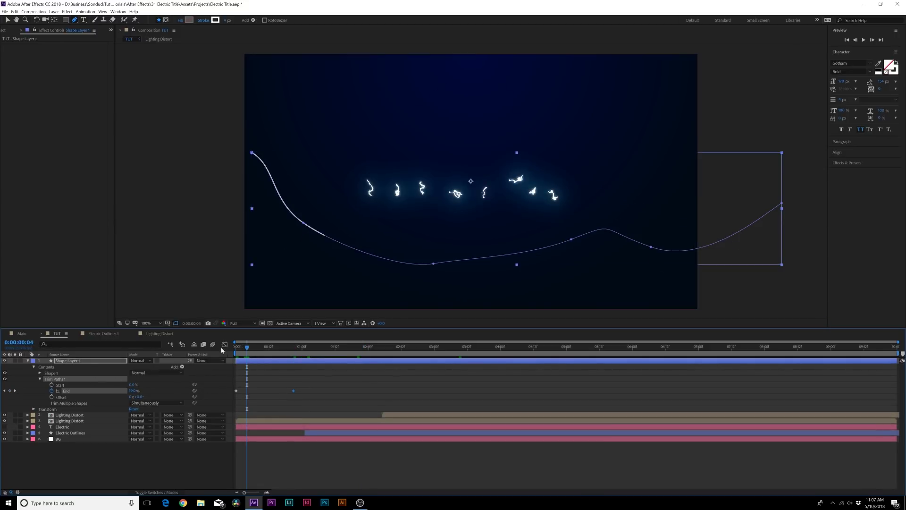
drag(252, 350, 318, 351)
click(52, 385)
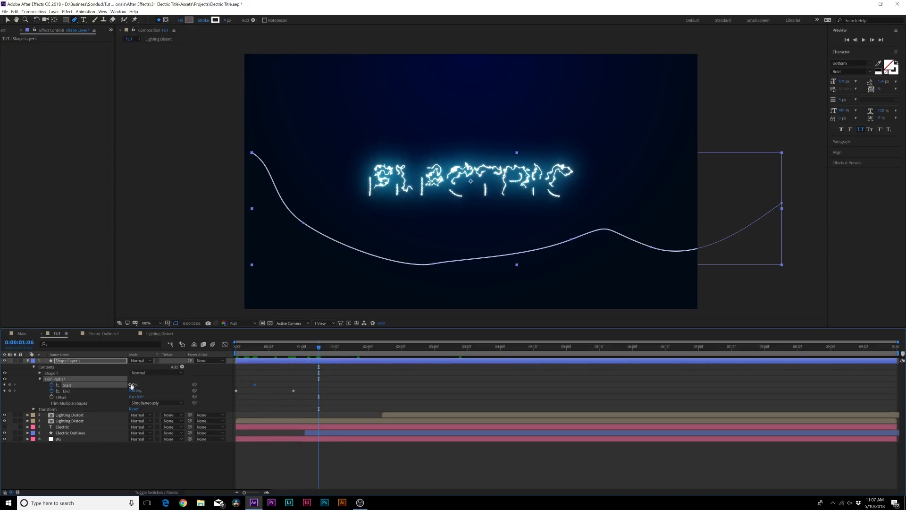
drag(131, 385, 179, 385)
click(258, 351)
key(space)
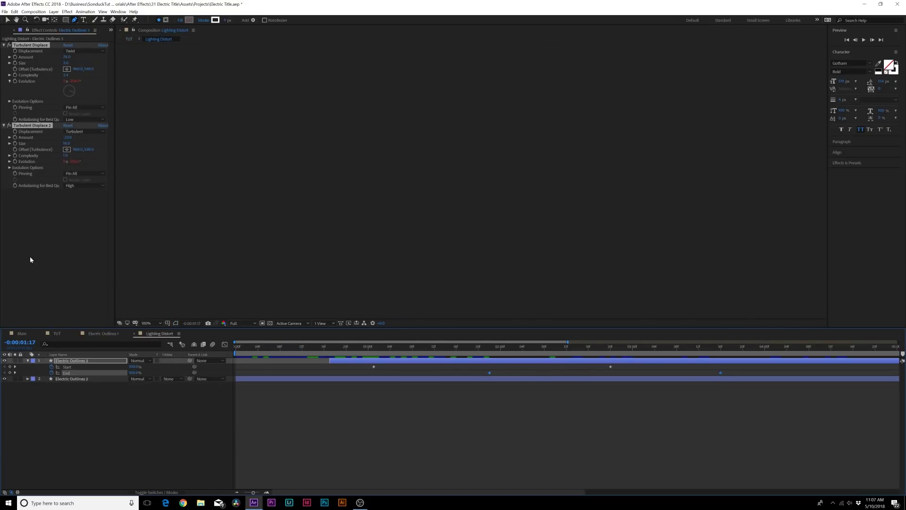
Pre-compose Shape Layer 1 into a comp named Electric.
click(58, 334)
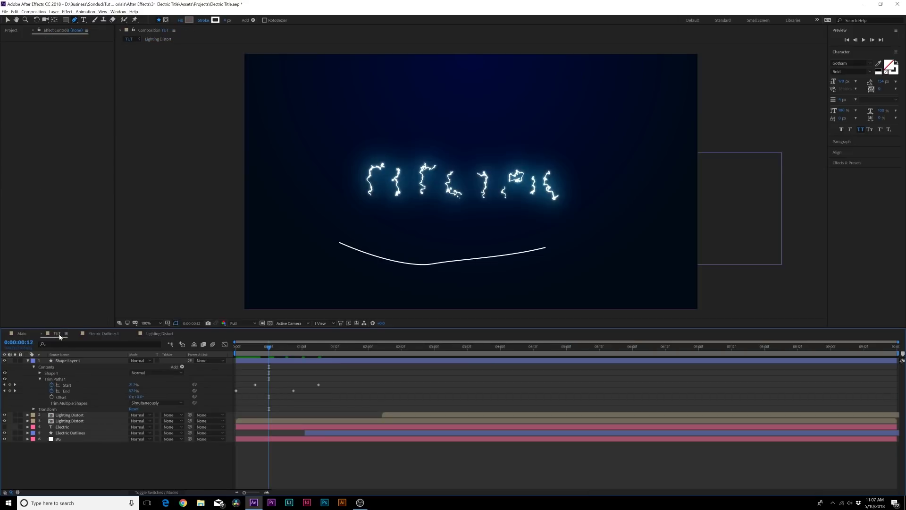
click(69, 361)
key(ctrl+shift+c)
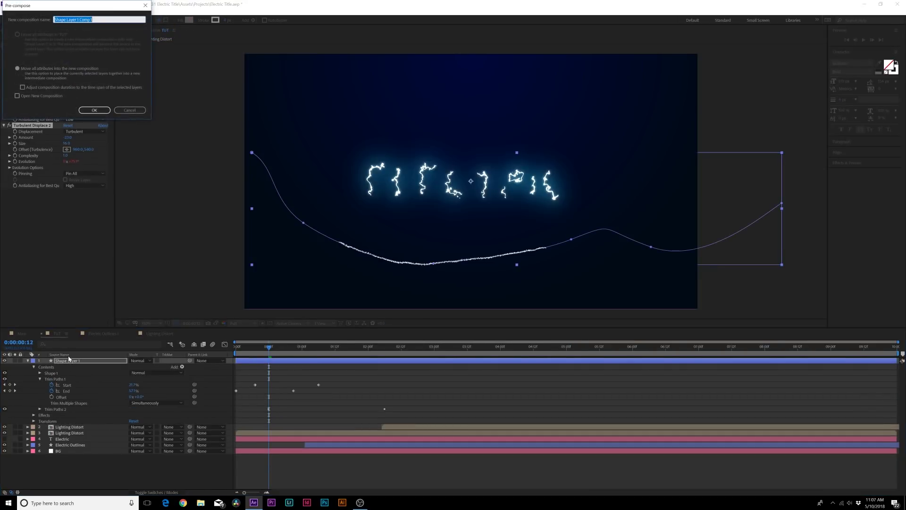
text(Electric)
key(Return)
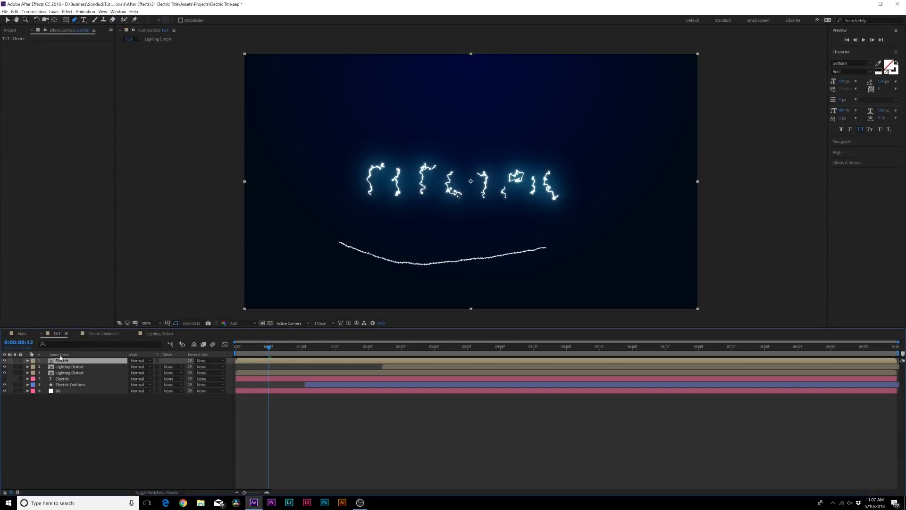
Paste Lighting Distort's tint, drop shadow and glow effects onto the Electric layer, then preview.
click(59, 368)
click(17, 45)
shift+click(20, 188)
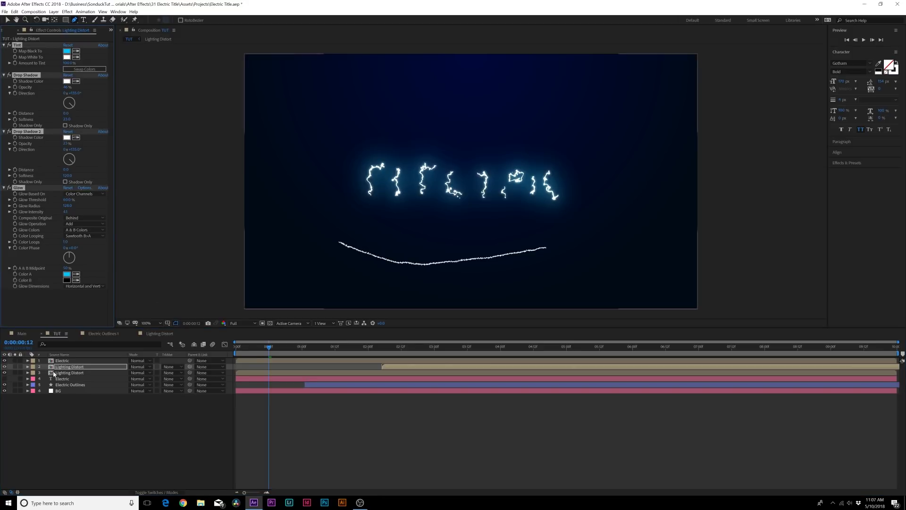
click(61, 360)
key(ctrl+v)
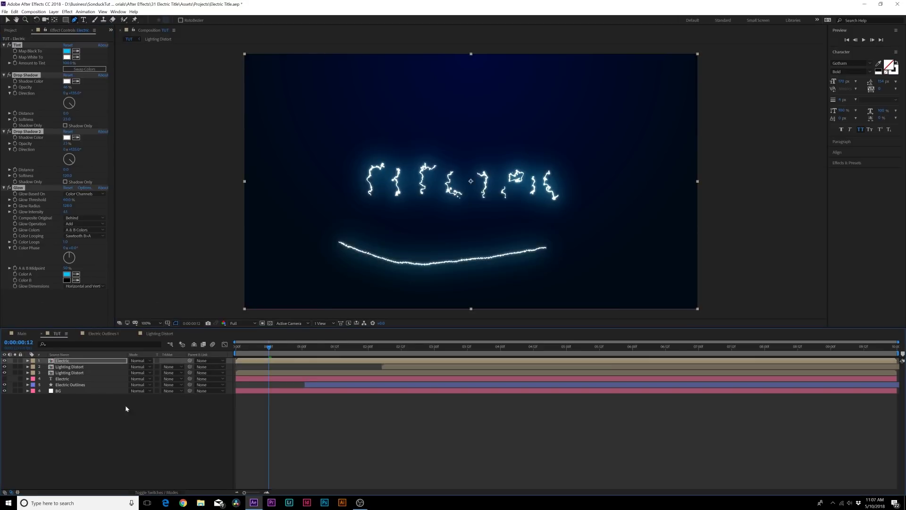
click(132, 416)
mouse_move(266, 341)
mouse_down()
mouse_move(294, 348)
mouse_move(272, 348)
mouse_up()
Inside the Electric precomp, thicken the stroke to 27 px and raise Turbulent Displace Size to 59.
double_click(62, 361)
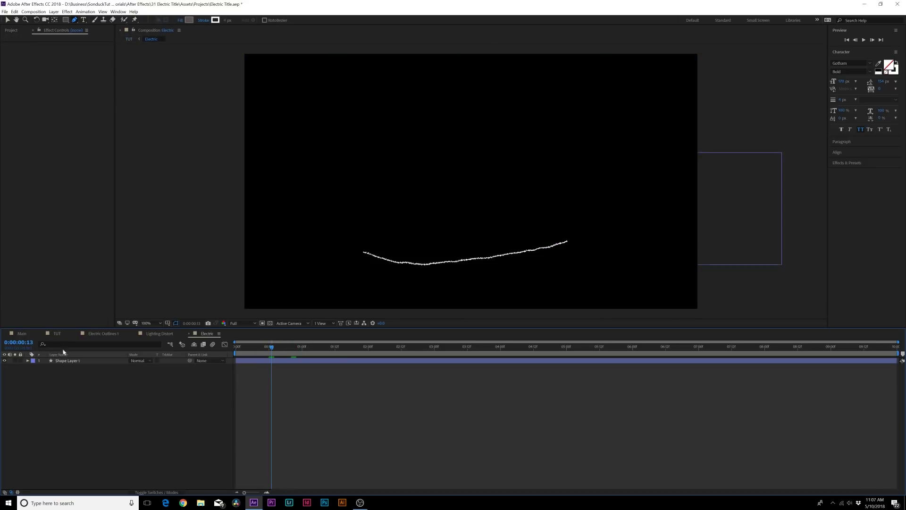
click(64, 360)
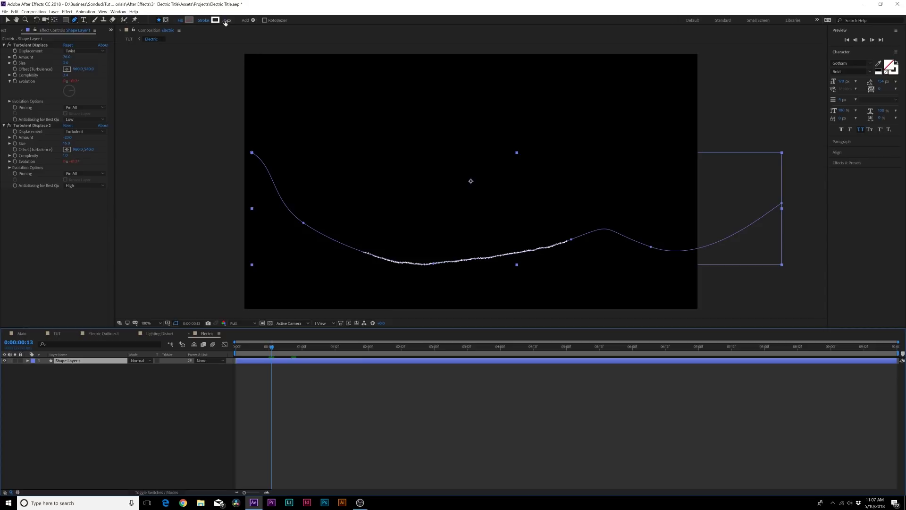
drag(225, 21, 242, 21)
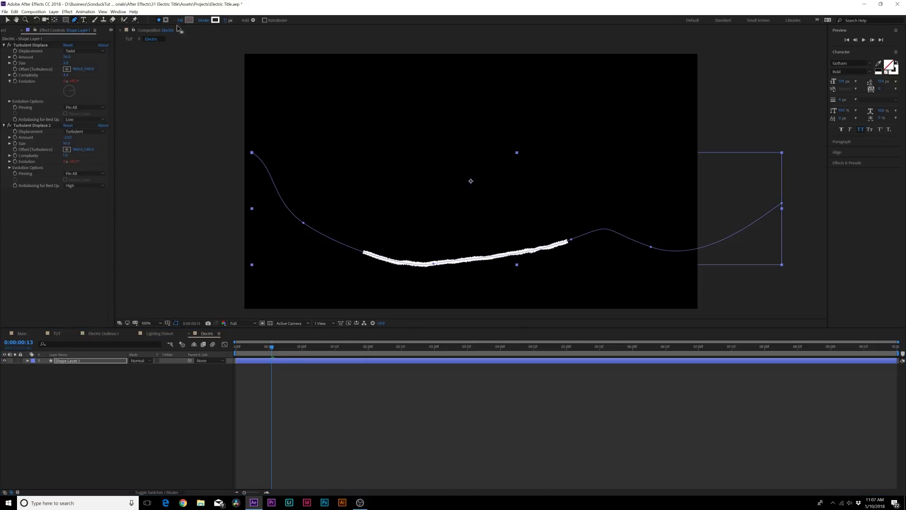
drag(66, 63, 74, 63)
drag(225, 21, 236, 21)
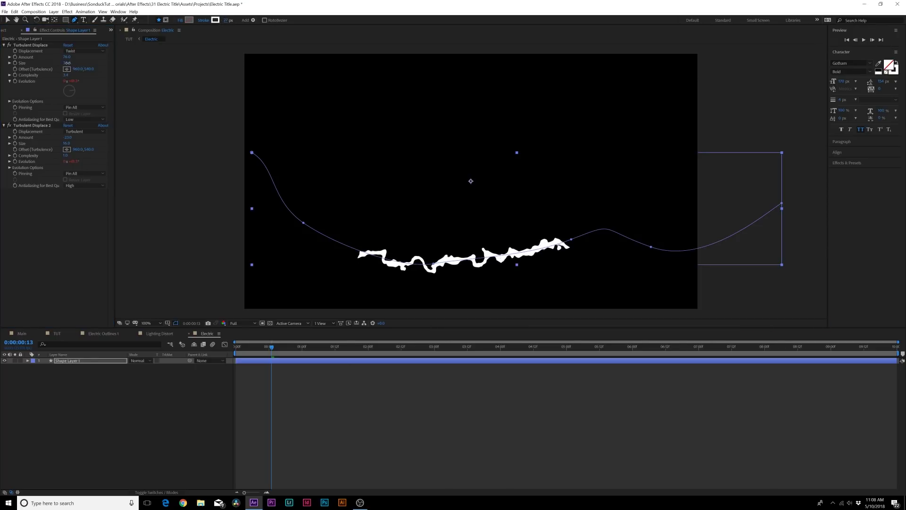
drag(68, 62, 80, 62)
click(44, 260)
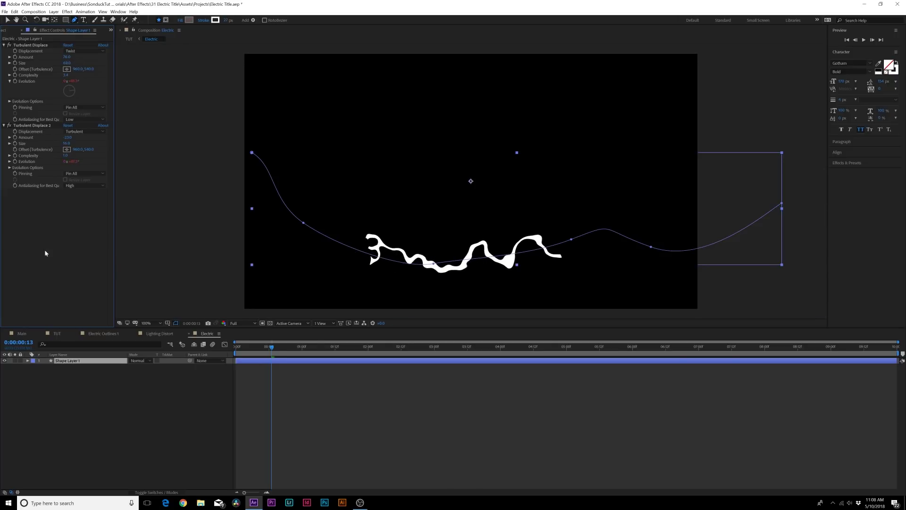
Preview the TUT title animation from frame 6.
click(56, 333)
mouse_move(269, 348)
mouse_down()
mouse_move(213, 346)
mouse_move(259, 349)
mouse_up()
key(space)
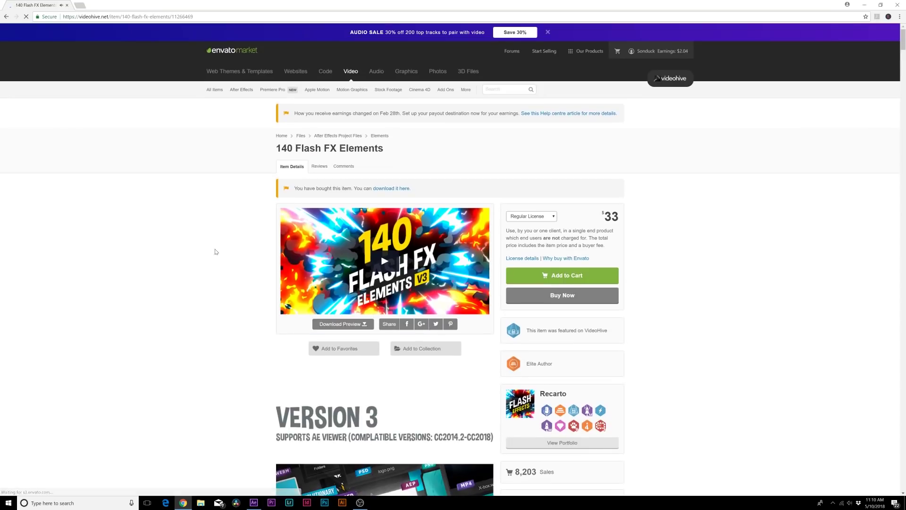
Minimize the browser to bring back After Effects with the Electric discharge elements.
click(864, 5)
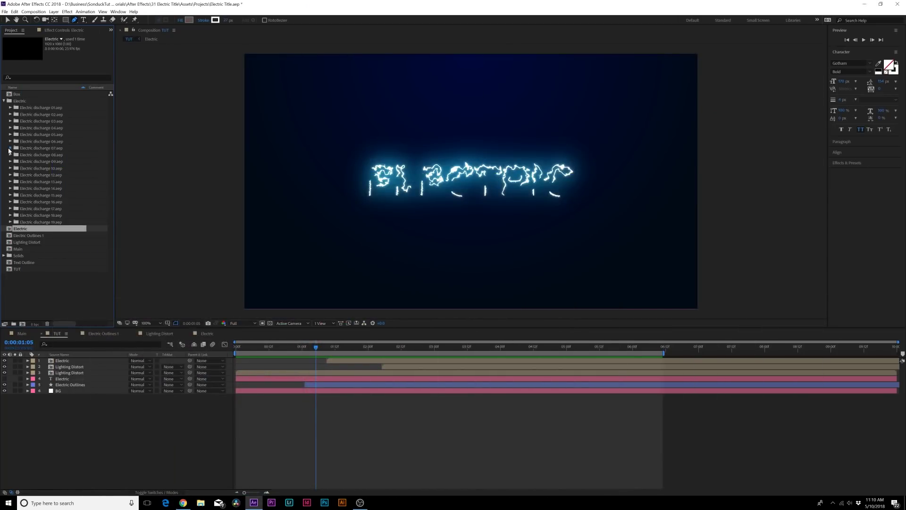
Add Electric discharge 07, 18 and 12 to TUT, starting 18 near 2:20 and 12 near 4:06.
click(10, 148)
click(24, 155)
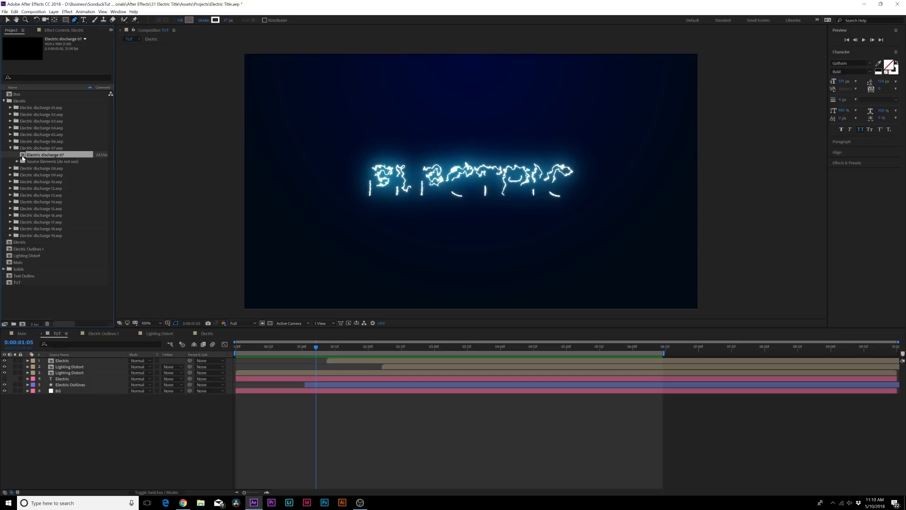
drag(72, 302, 79, 363)
drag(264, 362, 329, 363)
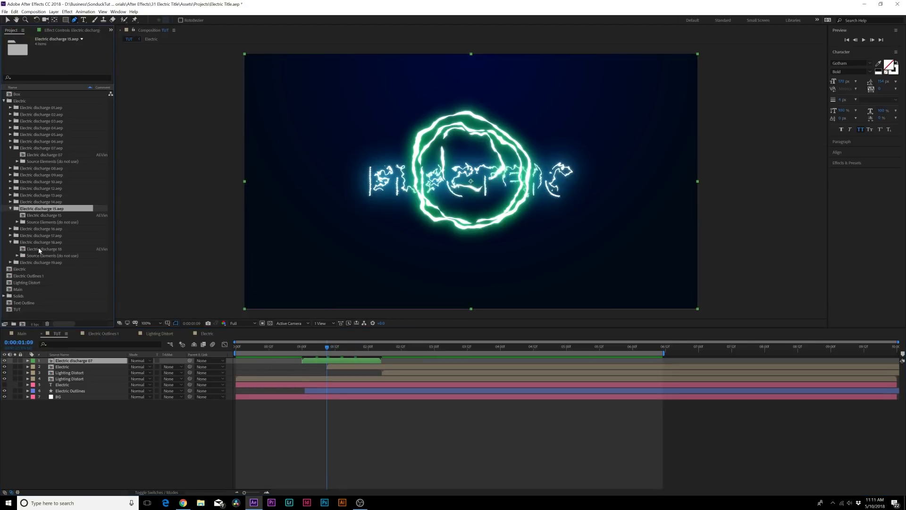
drag(40, 249, 76, 362)
drag(262, 361, 446, 365)
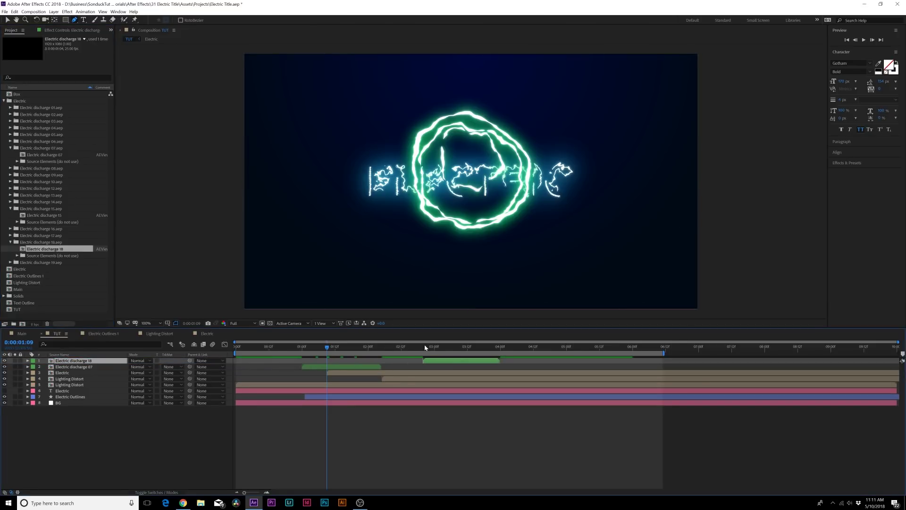
click(445, 348)
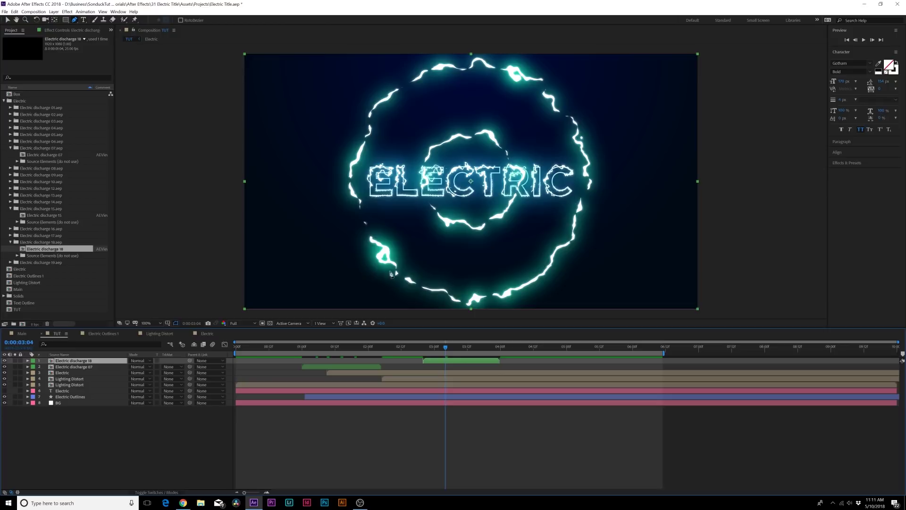
key(space)
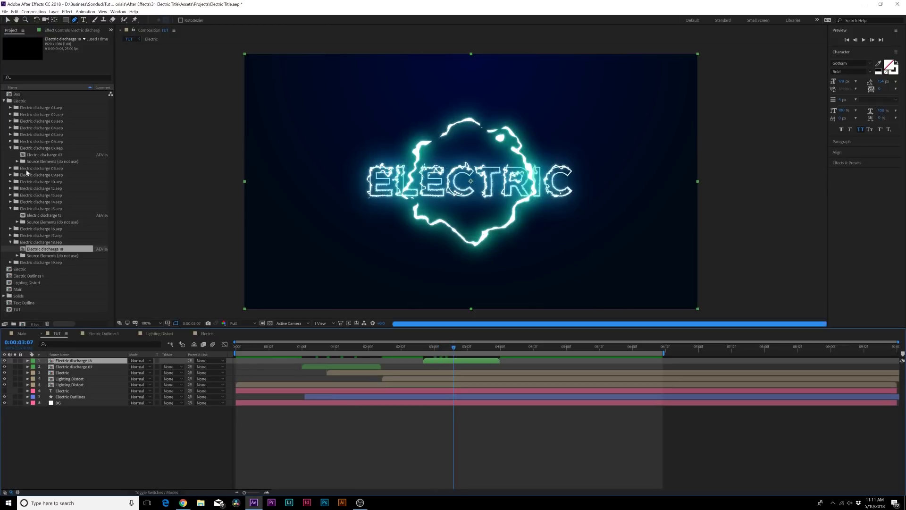
click(10, 188)
drag(43, 195, 92, 363)
drag(244, 360, 551, 346)
Set Electric discharge 12's Tint Map Black To colour to pink FF00B0.
click(66, 30)
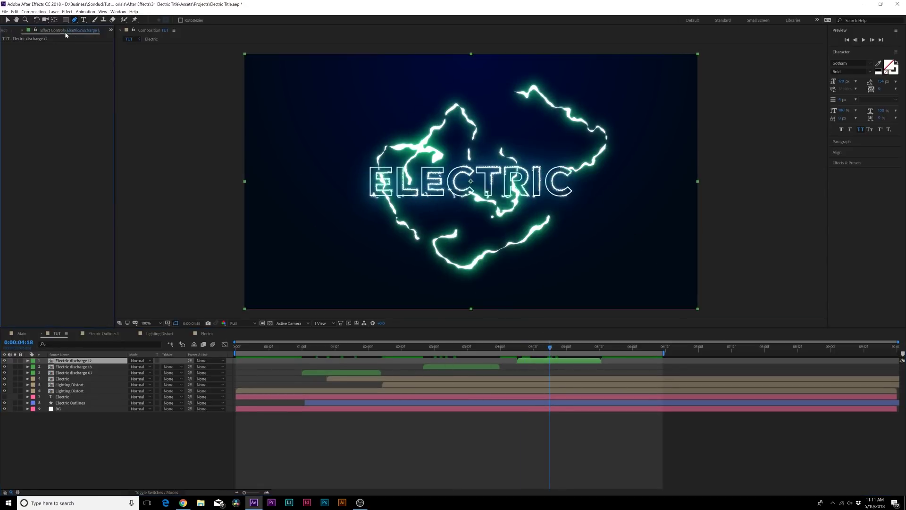
double_click(536, 363)
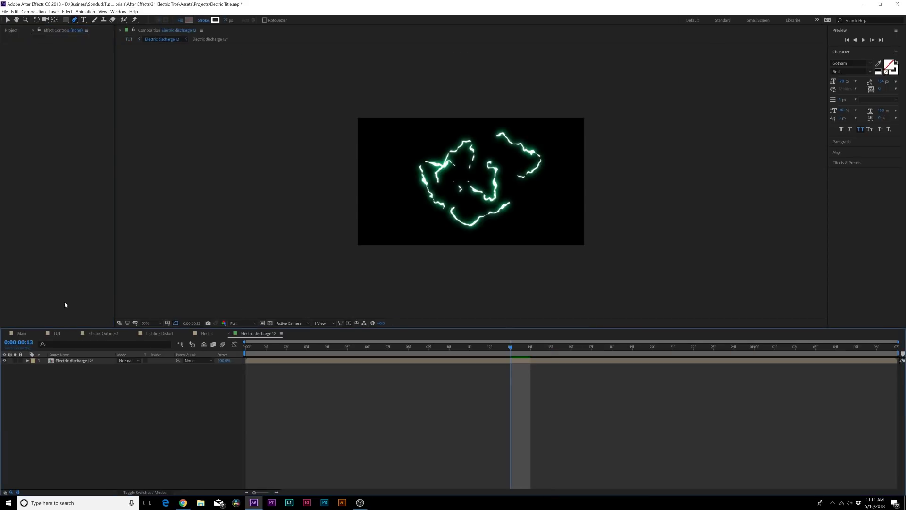
click(67, 52)
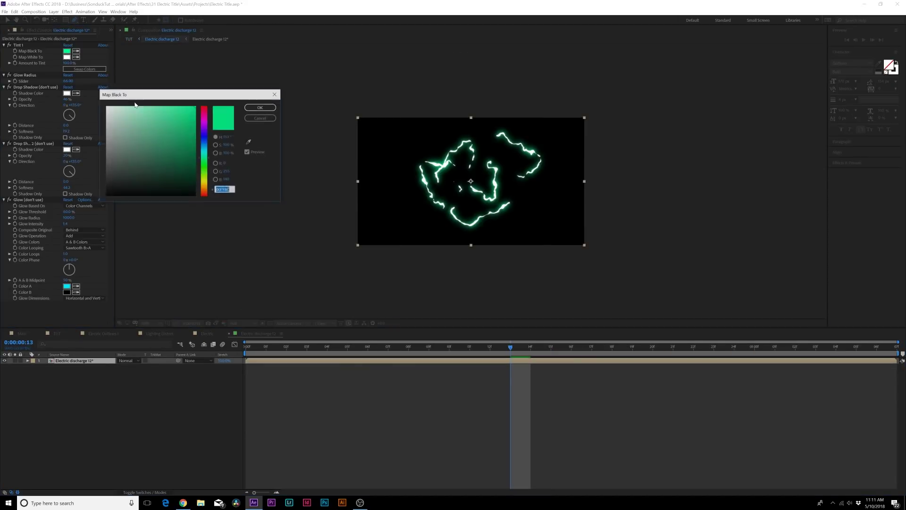
click(202, 118)
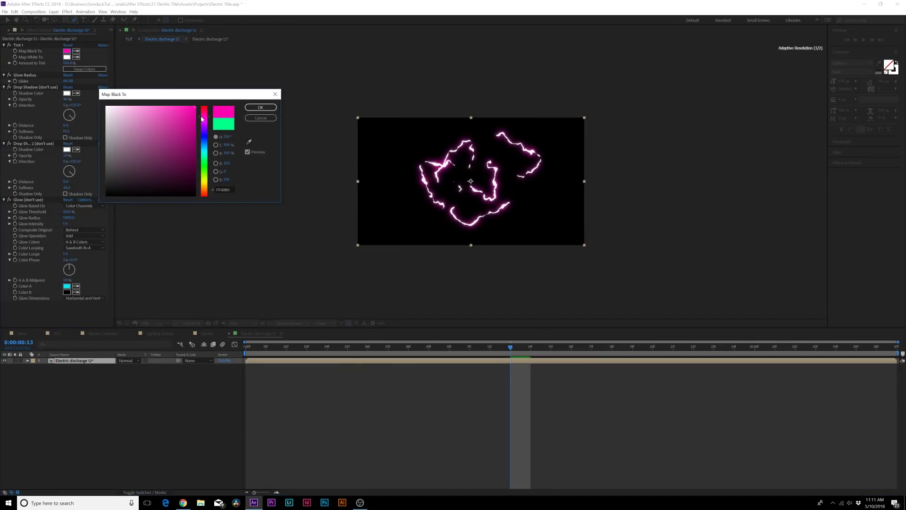
click(256, 109)
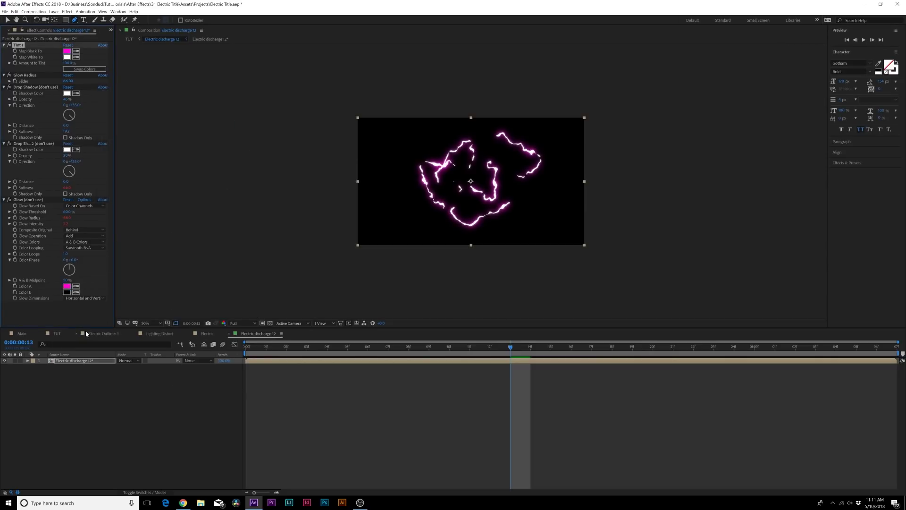
Check the pink discharge in TUT around 0:00:03:08 and 0:00:01:18.
click(58, 334)
click(457, 348)
click(351, 348)
Inspect the effects on the four shape layers inside Electric discharge 07 at 100% view.
double_click(342, 374)
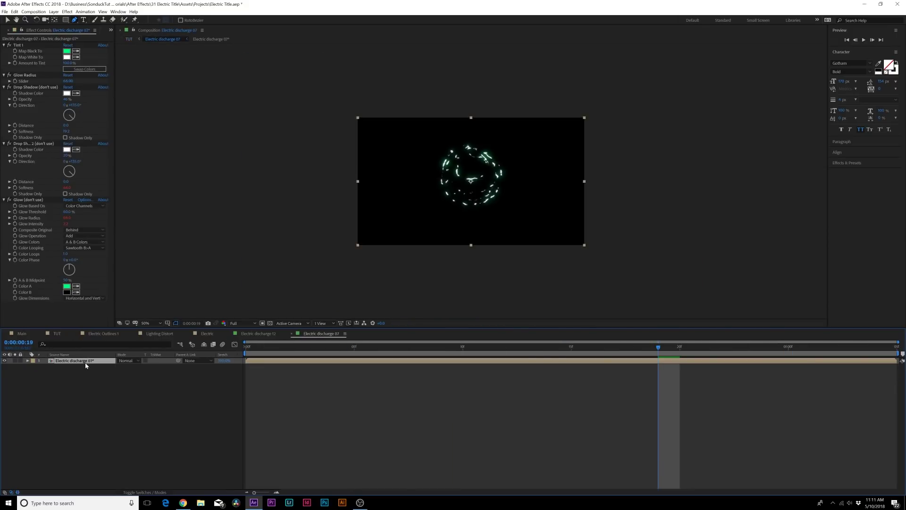
double_click(86, 362)
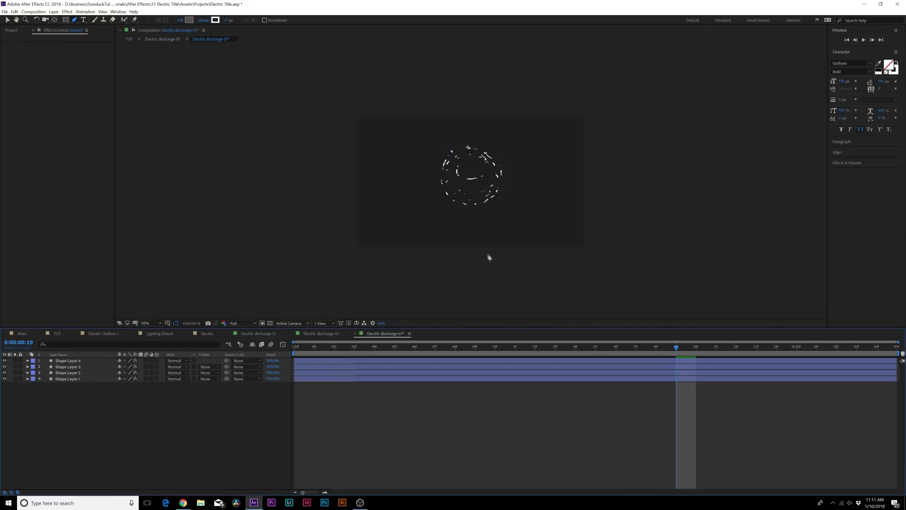
key(slash)
click(62, 379)
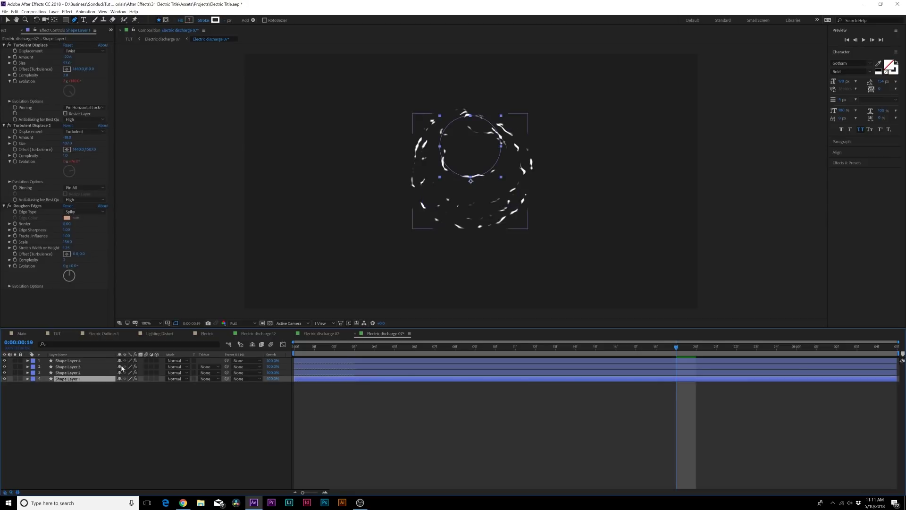
click(73, 373)
click(80, 367)
click(75, 360)
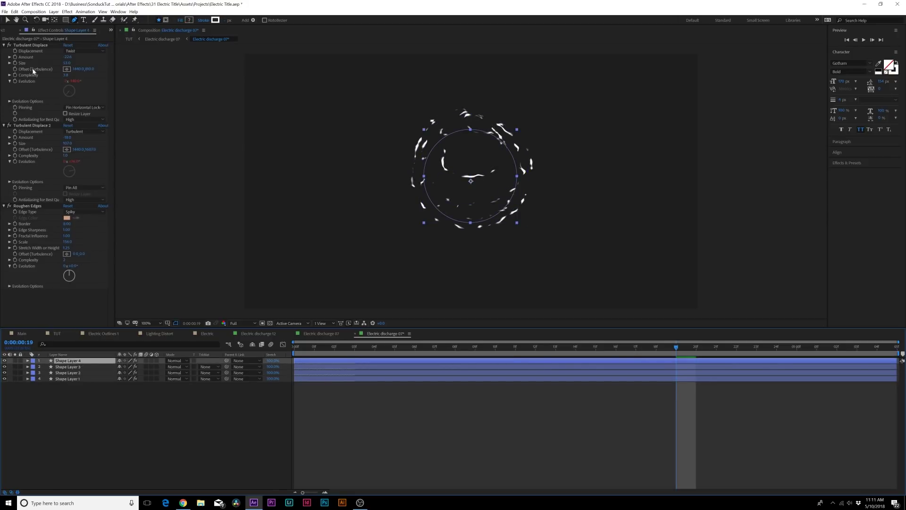
click(60, 333)
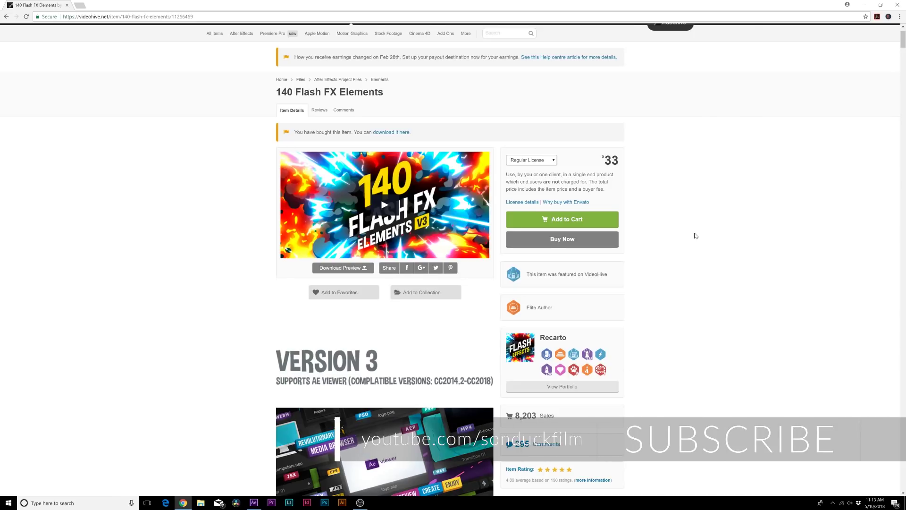
scroll(749, 171, up, 1)
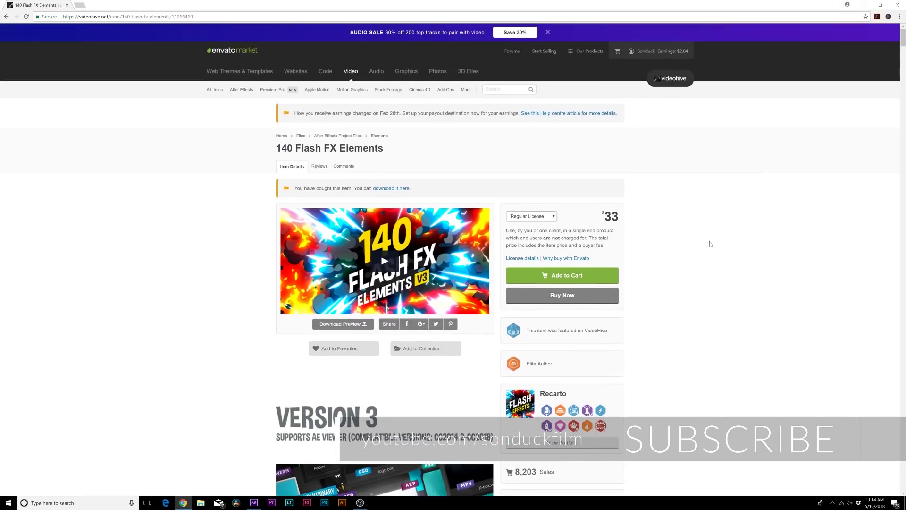
Minimize the browser and move the TUT playhead to 0:00:02:09 to review the title.
click(866, 5)
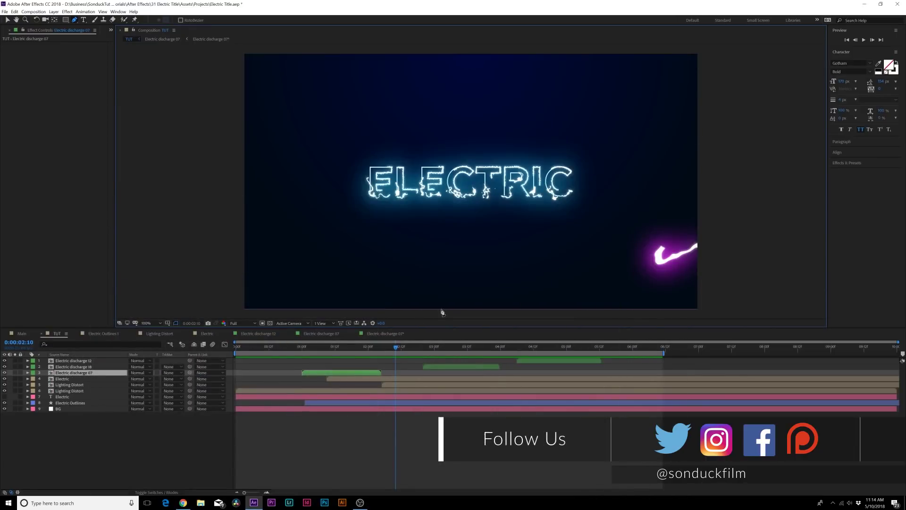
drag(352, 346, 393, 347)
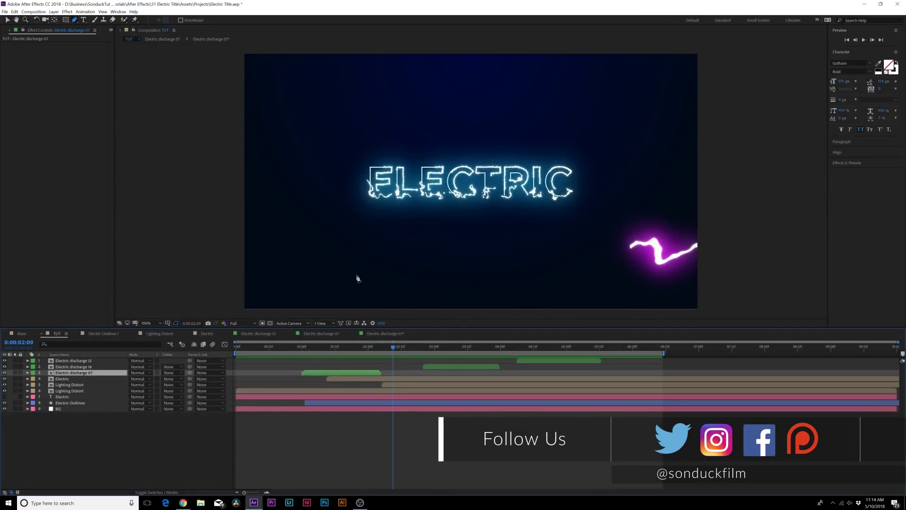